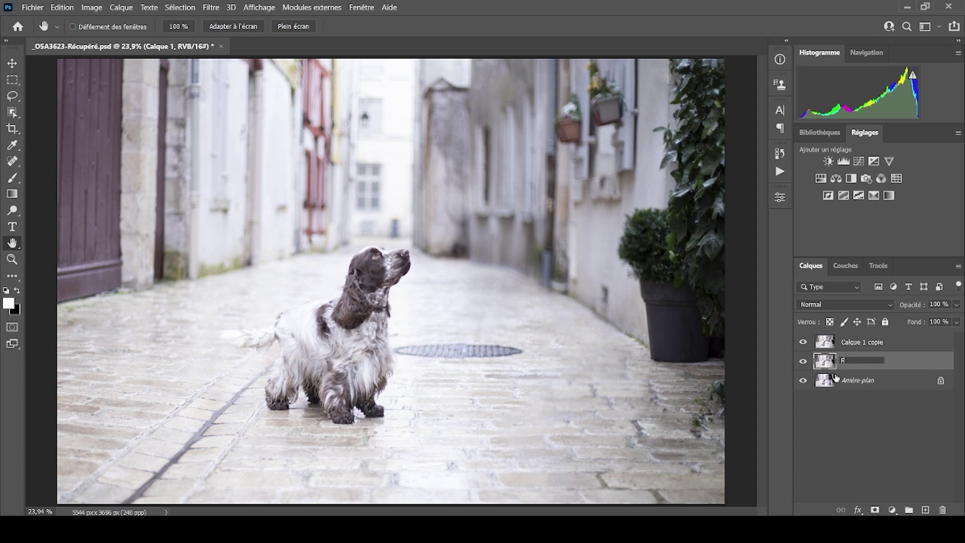
Name the middle layer Fond and rename the top layer copy as Avant-plan
{"action": "key", "text": "Return"}
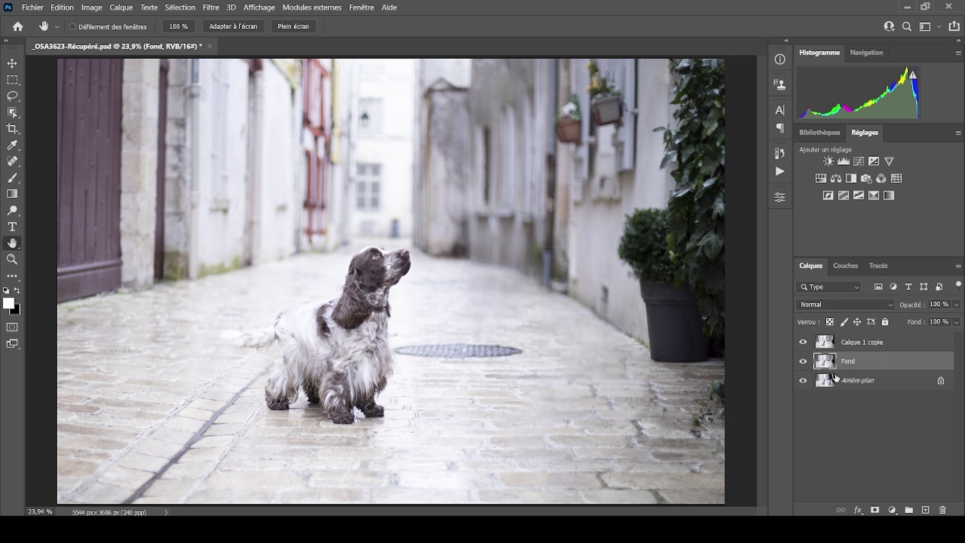
{"action": "double_click", "coordinate": [860, 343]}
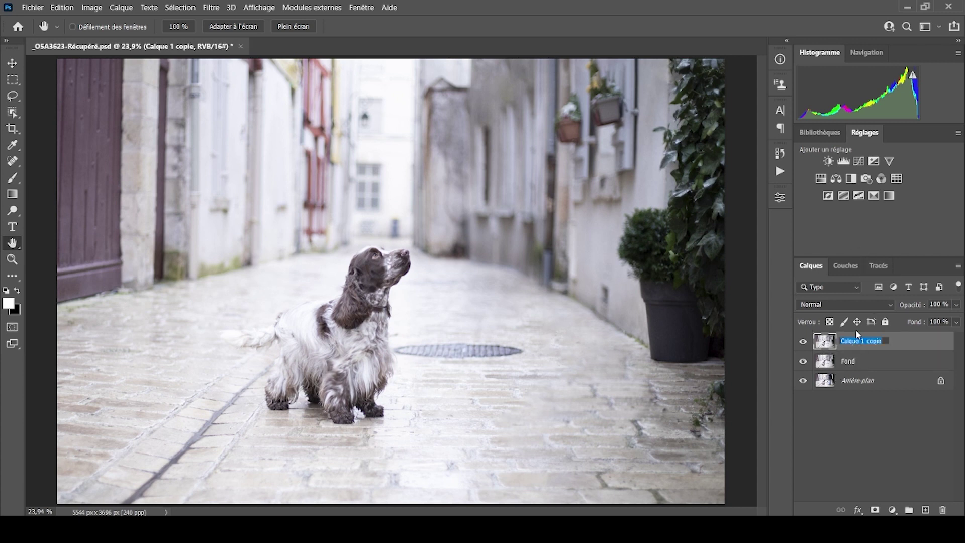
{"action": "type", "text": "Avant-plan"}
{"action": "key", "text": "Return"}
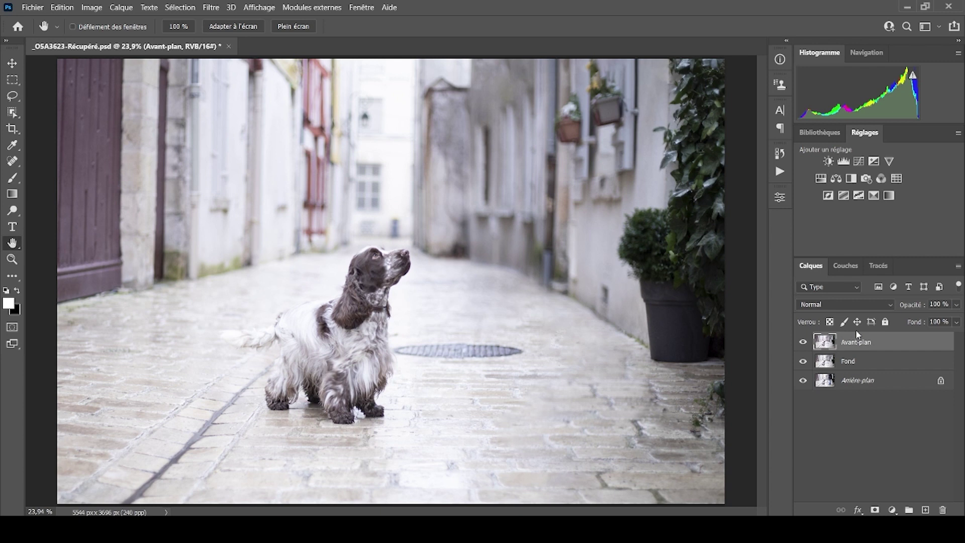
Hide the Avant-plan layer, duplicate Fond with the copy placed beneath it, and select the original Fond layer
{"action": "left_click", "coordinate": [802, 344]}
{"action": "left_click", "coordinate": [834, 362]}
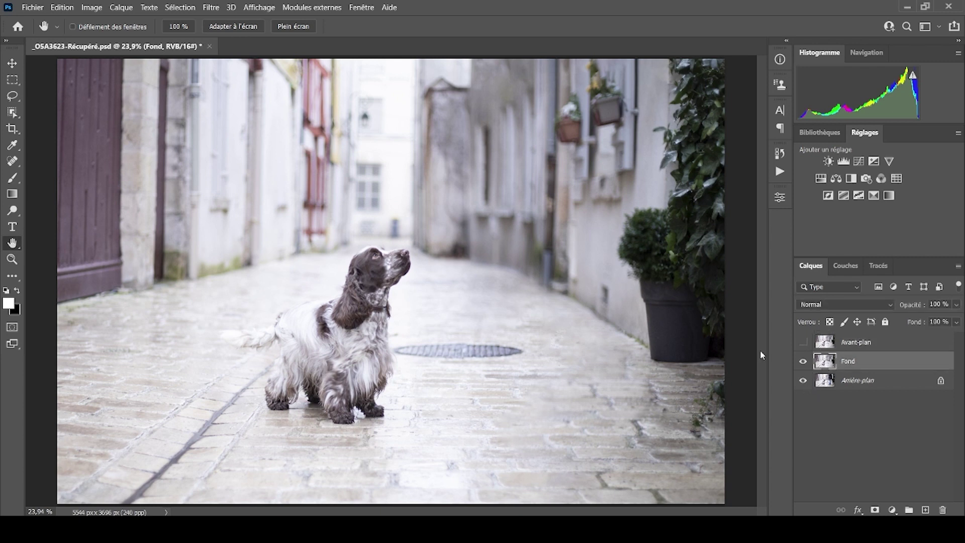
{"action": "key", "text": "ctrl+j"}
{"action": "left_click_drag", "start_coordinate": [832, 365], "coordinate": [842, 396]}
{"action": "left_click", "coordinate": [833, 366]}
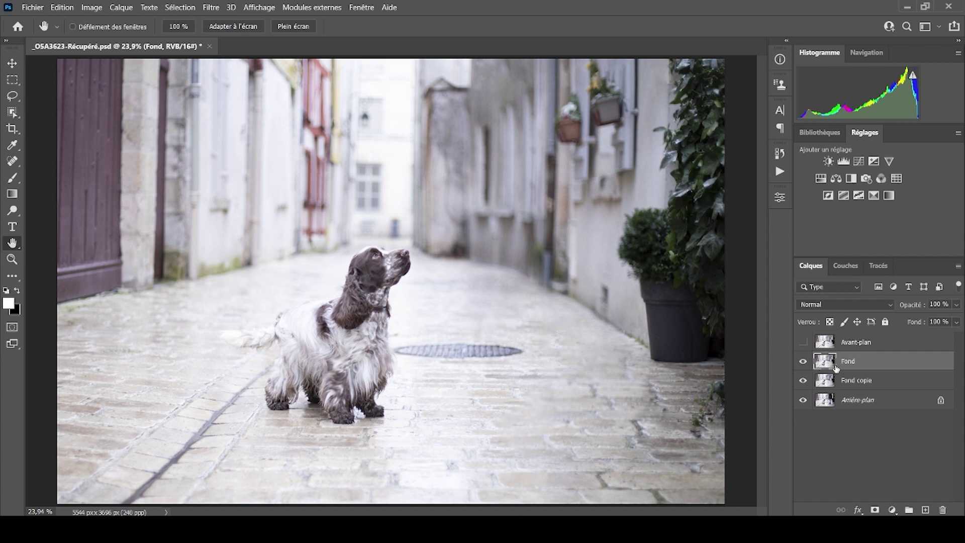
Start the Bascule-Décentrement blur on the Fond layer and centre its focus point on the dog's front paws
{"action": "left_click", "coordinate": [210, 11]}
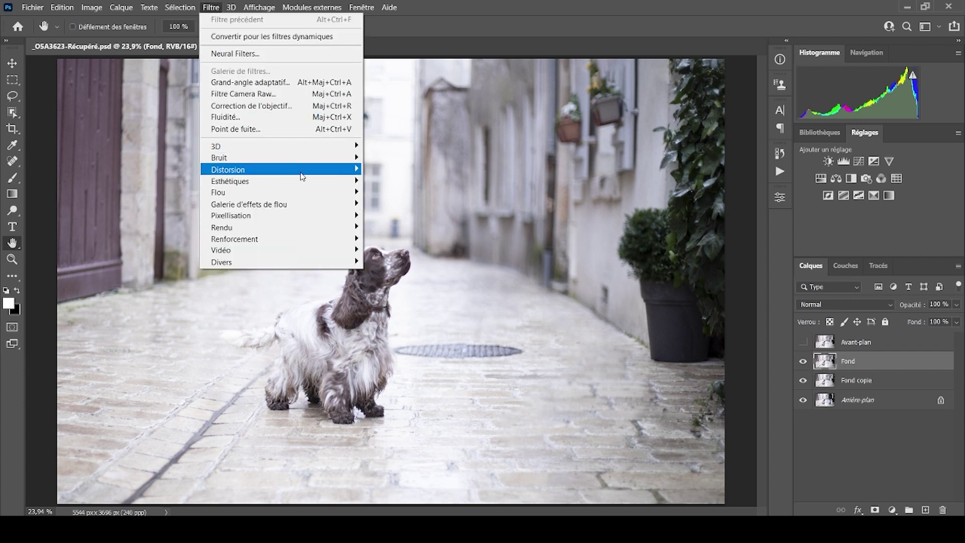
{"action": "mouse_move", "coordinate": [325, 207]}
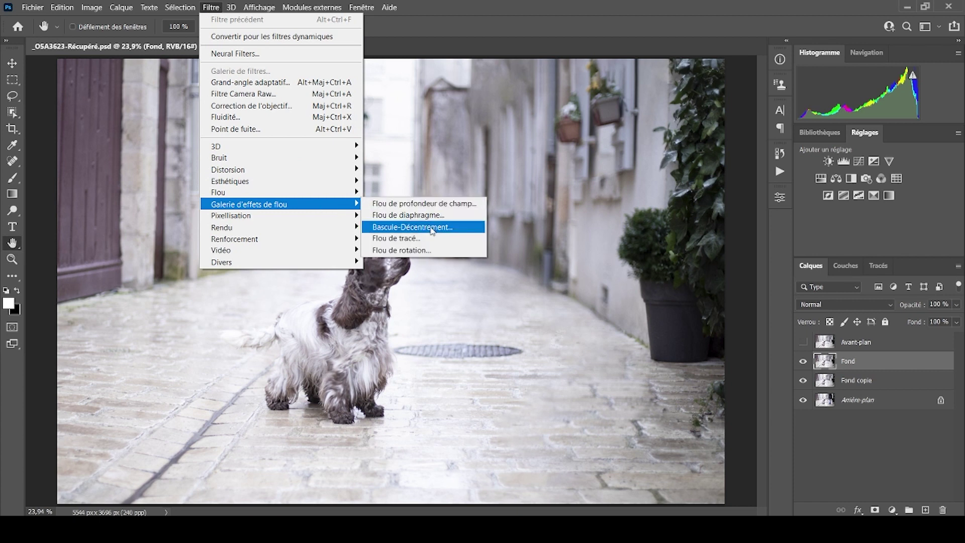
{"action": "left_click", "coordinate": [432, 230]}
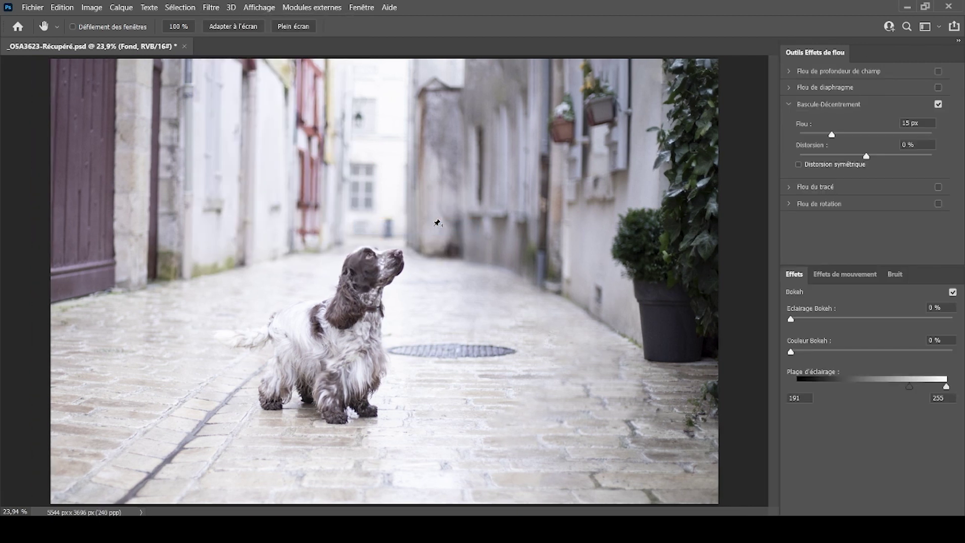
{"action": "left_click_drag", "start_coordinate": [384, 282], "coordinate": [371, 410]}
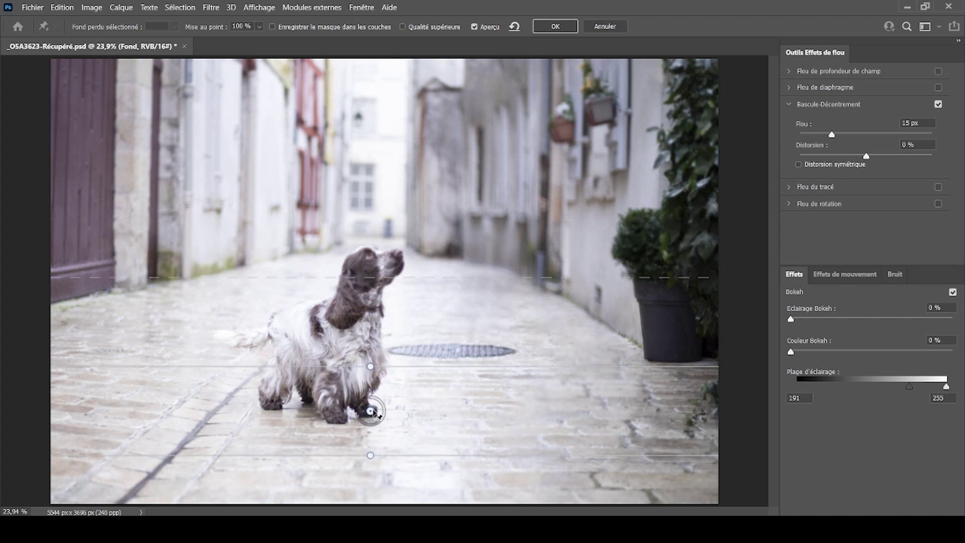
Narrow the sharp band around the dog's paws and bring the upper blur transition limit closer to it
{"action": "left_click_drag", "start_coordinate": [417, 366], "coordinate": [420, 378]}
{"action": "left_click_drag", "start_coordinate": [405, 454], "coordinate": [408, 434]}
{"action": "left_click_drag", "start_coordinate": [439, 290], "coordinate": [440, 304]}
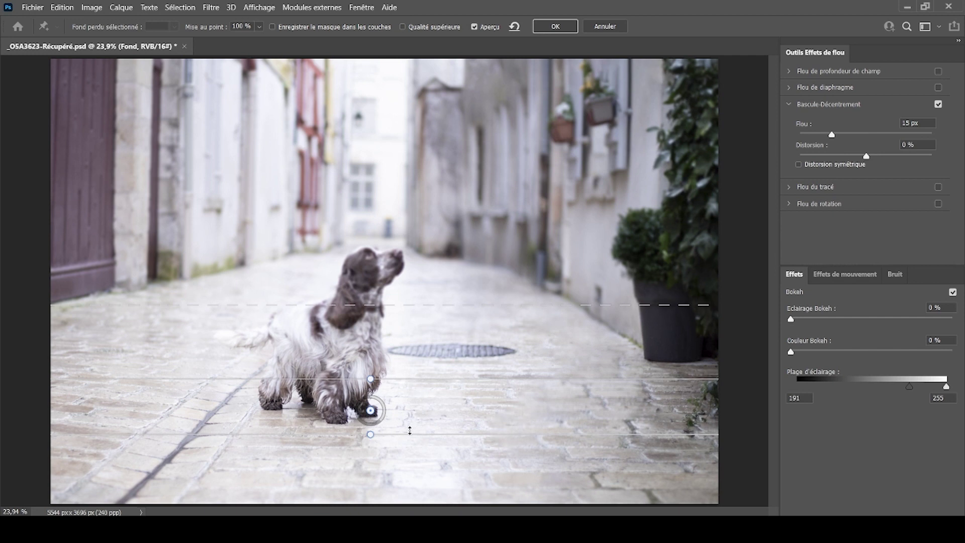
{"action": "mouse_move", "coordinate": [442, 304]}
{"action": "left_mouse_down"}
{"action": "mouse_move", "coordinate": [437, 345]}
{"action": "mouse_move", "coordinate": [447, 298]}
{"action": "left_mouse_up"}
Move the focus band up to the dog's chest and adjust its sharp and transition limits
{"action": "left_click_drag", "start_coordinate": [371, 409], "coordinate": [377, 337]}
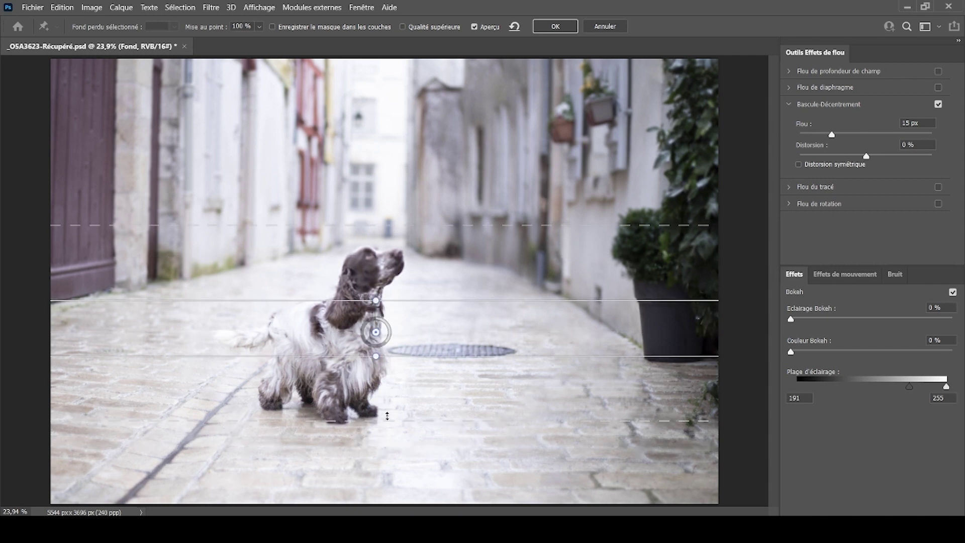
{"action": "left_click_drag", "start_coordinate": [401, 367], "coordinate": [403, 388]}
{"action": "left_click_drag", "start_coordinate": [390, 433], "coordinate": [410, 402]}
{"action": "left_click_drag", "start_coordinate": [410, 444], "coordinate": [419, 376]}
{"action": "left_click_drag", "start_coordinate": [417, 415], "coordinate": [417, 410]}
{"action": "mouse_move", "coordinate": [437, 222]}
{"action": "left_mouse_down"}
{"action": "mouse_move", "coordinate": [437, 269]}
{"action": "mouse_move", "coordinate": [447, 236]}
{"action": "left_mouse_up"}
Recentre the focus band on the dog's front paws, set the blur to 172 px and apply the filter
{"action": "left_click_drag", "start_coordinate": [375, 332], "coordinate": [370, 408]}
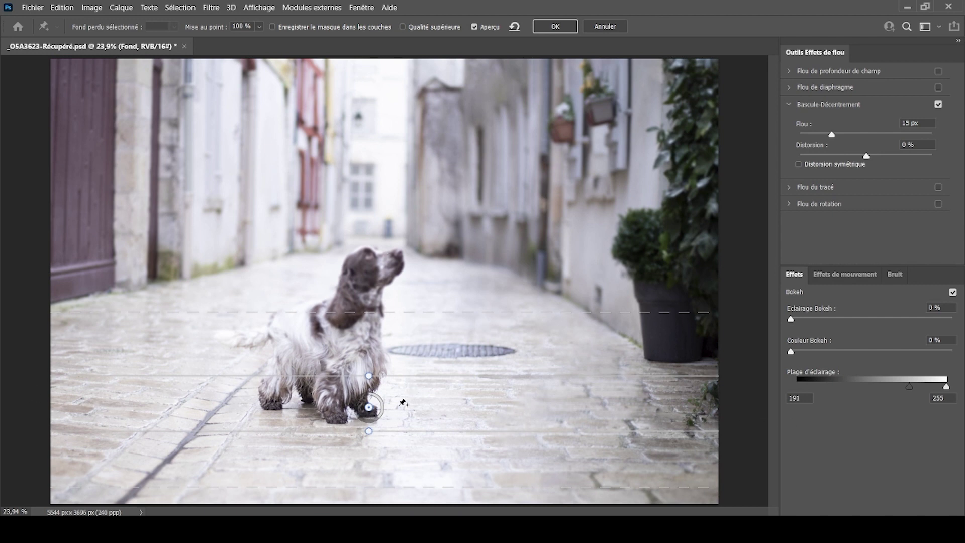
{"action": "left_click_drag", "start_coordinate": [383, 404], "coordinate": [357, 406]}
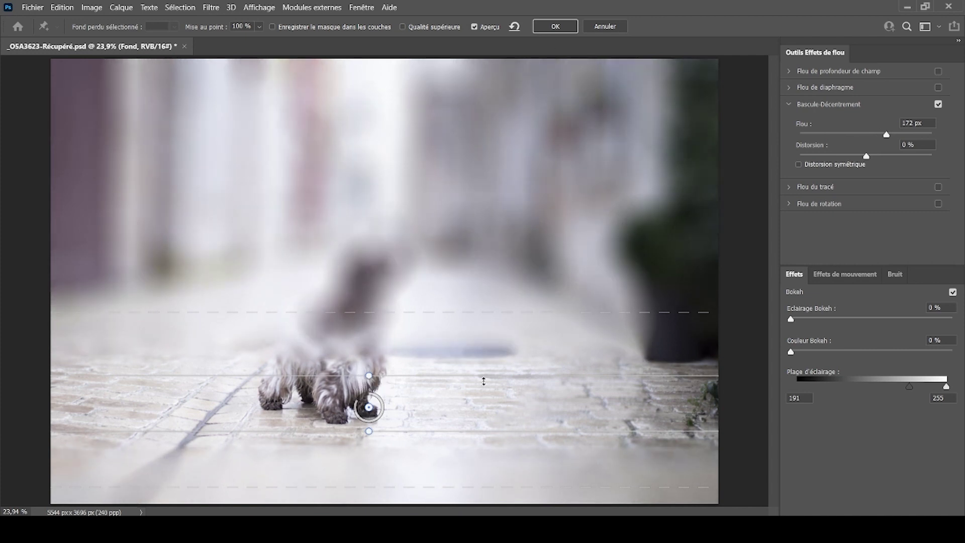
{"action": "left_click", "coordinate": [560, 26]}
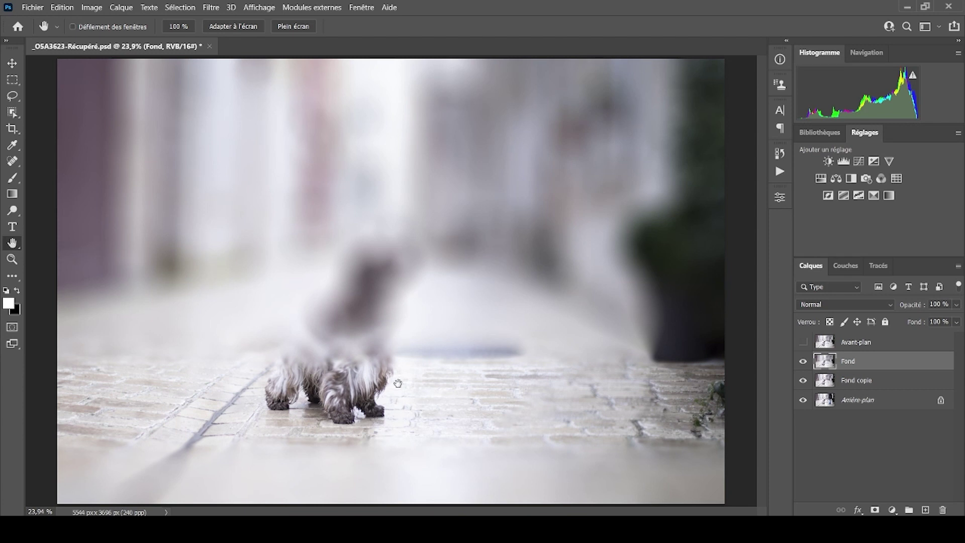
Make the Avant-plan layer visible again, select it and compare the image with and without it
{"action": "left_click", "coordinate": [803, 342]}
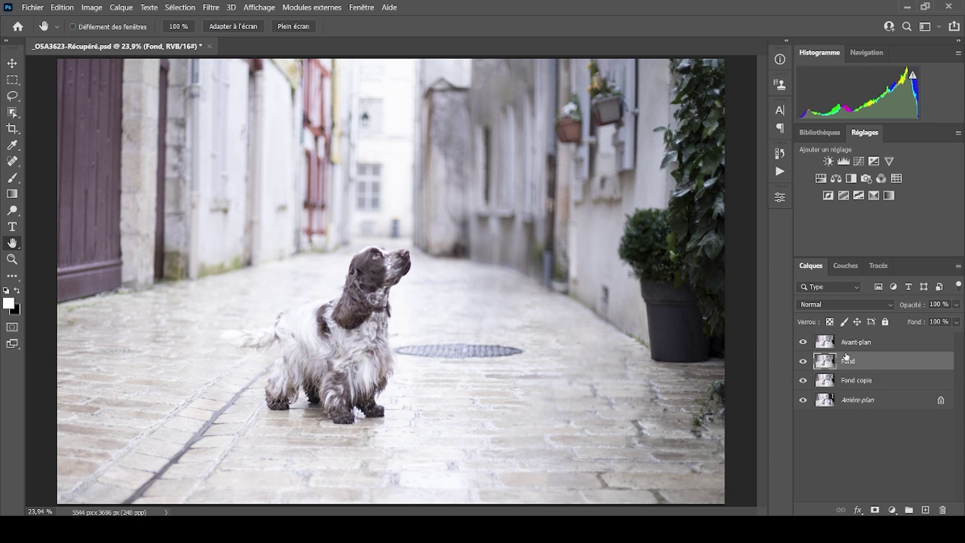
{"action": "left_click", "coordinate": [830, 346]}
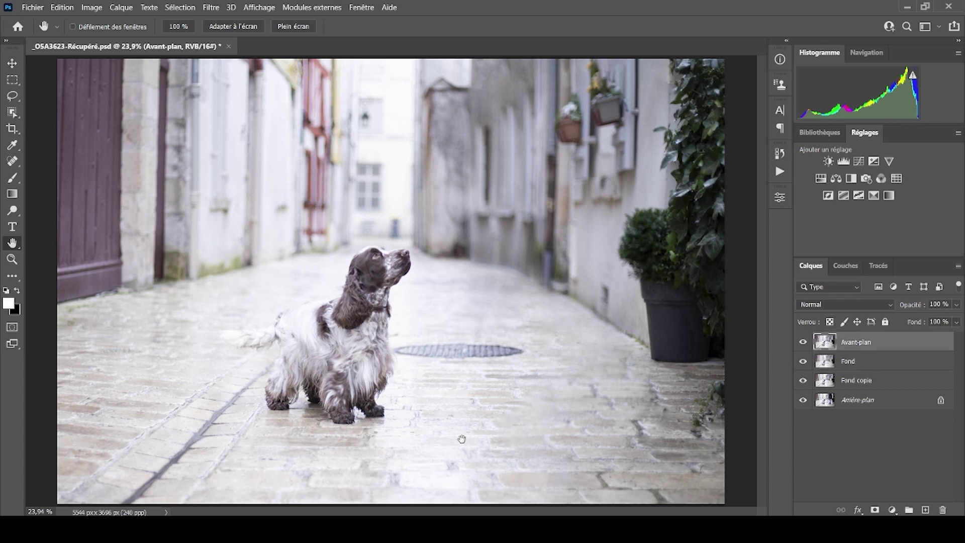
{"action": "left_click", "coordinate": [803, 342]}
{"action": "left_click", "coordinate": [803, 342]}
Select the dog with the Object Selection tool using a rectangle about 1721 by 1642 px around it
{"action": "left_click", "coordinate": [13, 113]}
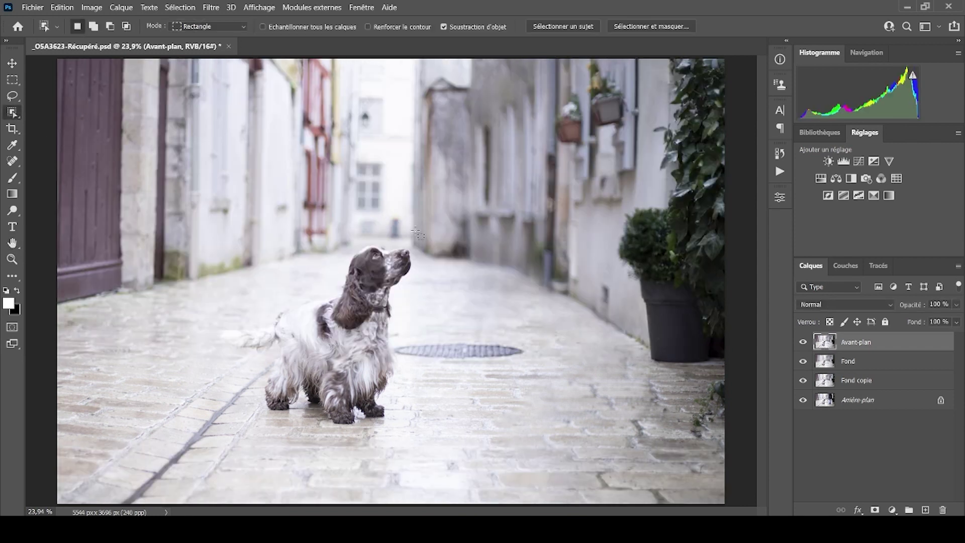
{"action": "right_click", "coordinate": [15, 115]}
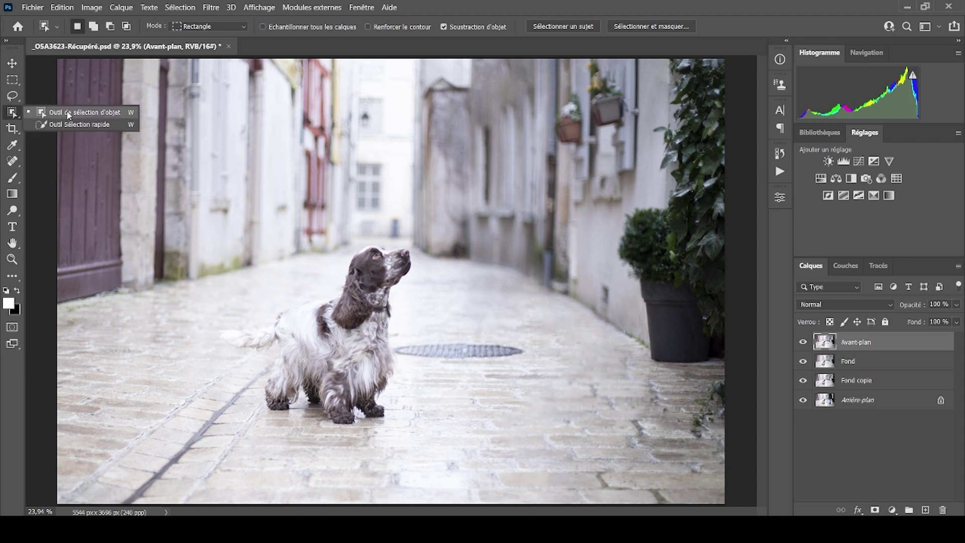
{"action": "left_click_drag", "start_coordinate": [421, 233], "coordinate": [215, 430]}
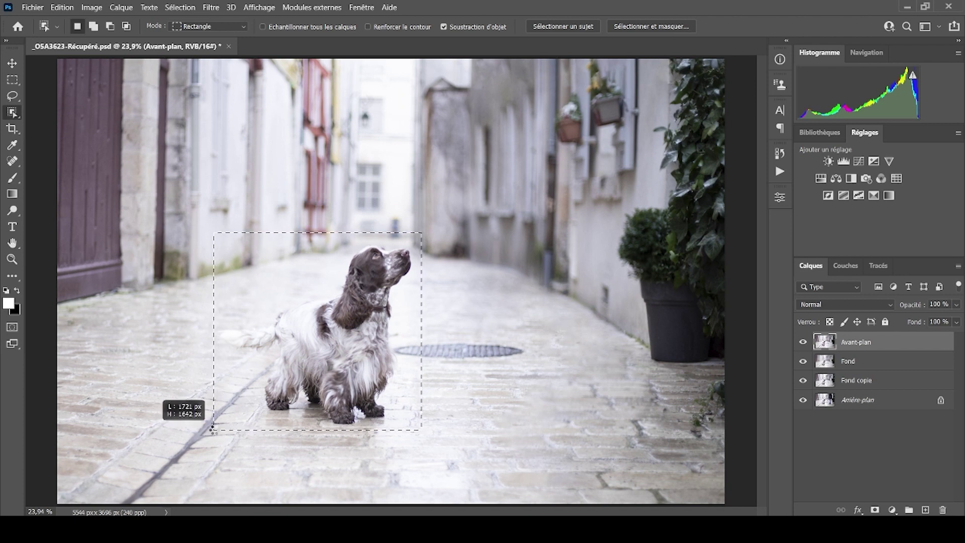
{"action": "left_click_drag", "start_coordinate": [214, 430], "coordinate": [212, 427]}
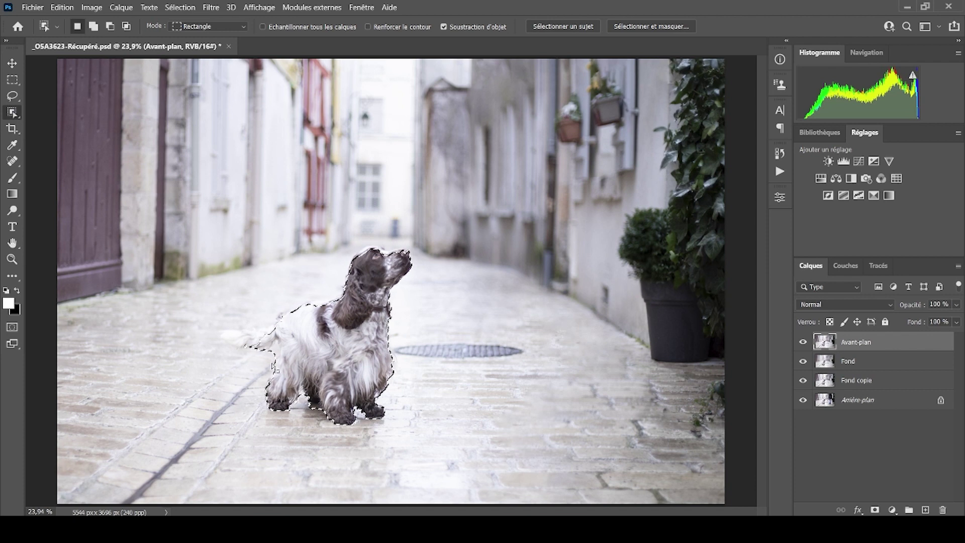
Add the dog's tail and top of the head with Quick Selection, and subtract the excess pavement behind its back
{"action": "right_click", "coordinate": [13, 112]}
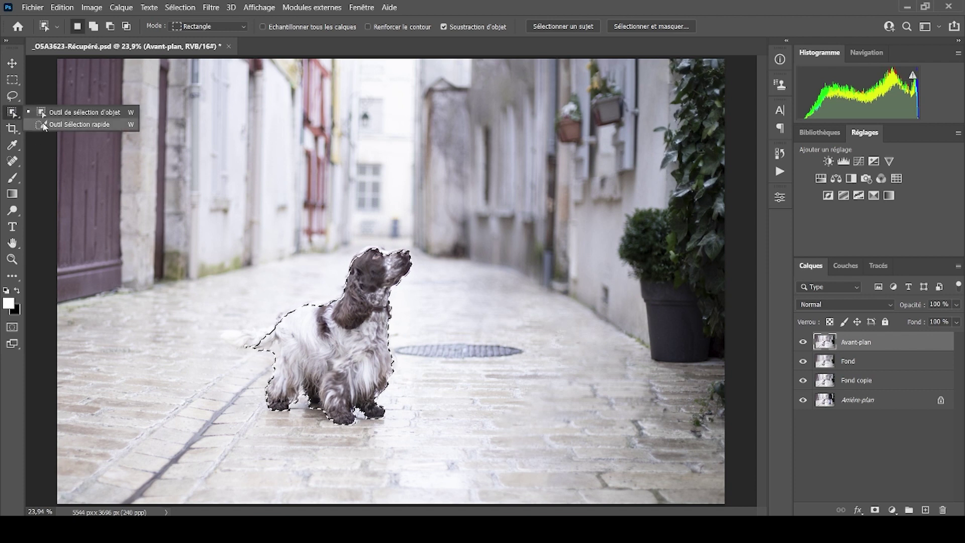
{"action": "left_click", "coordinate": [68, 129]}
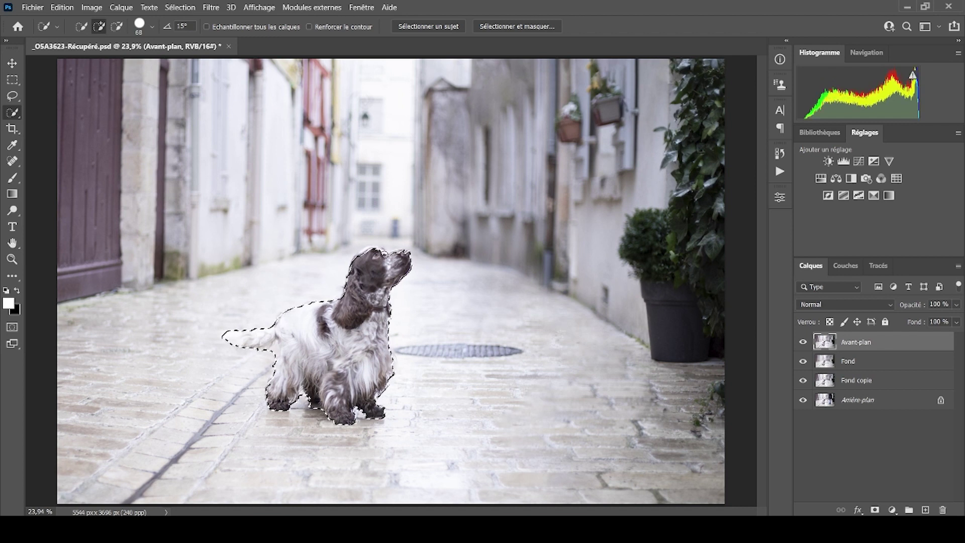
{"action": "left_click_drag", "start_coordinate": [365, 256], "coordinate": [201, 296]}
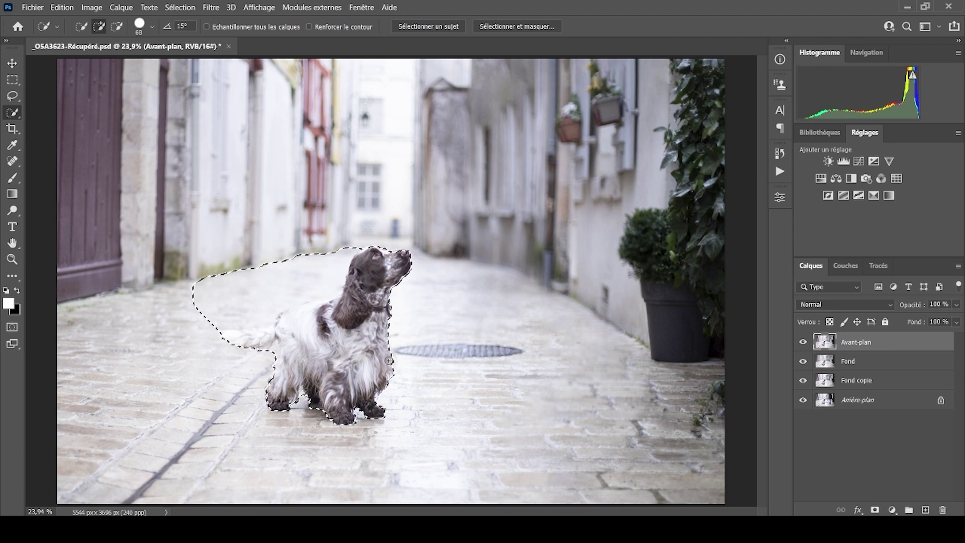
{"action": "mouse_move", "coordinate": [221, 319]}
{"action": "left_mouse_down"}
{"action": "mouse_move", "coordinate": [254, 316]}
{"action": "mouse_move", "coordinate": [344, 265]}
{"action": "left_mouse_up"}
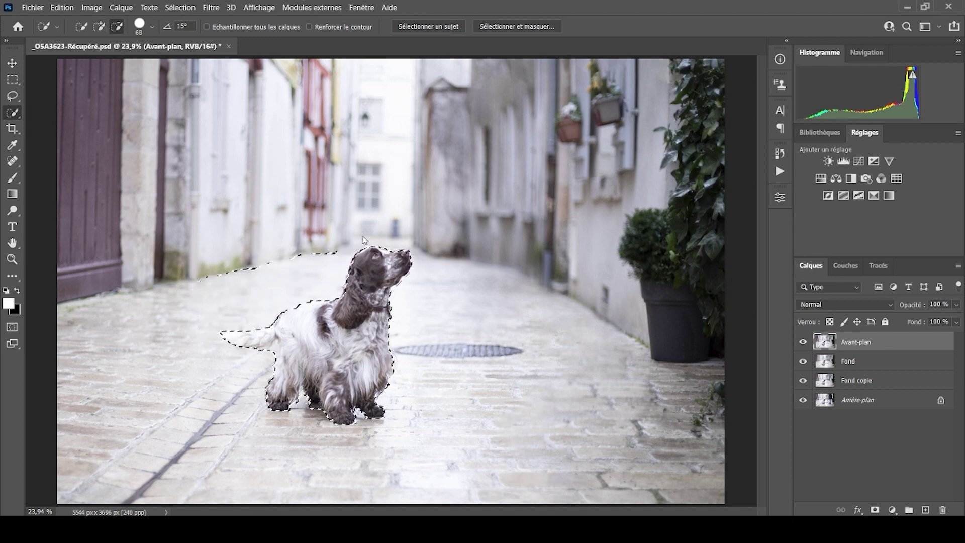
{"action": "left_click_drag", "start_coordinate": [284, 274], "coordinate": [249, 277]}
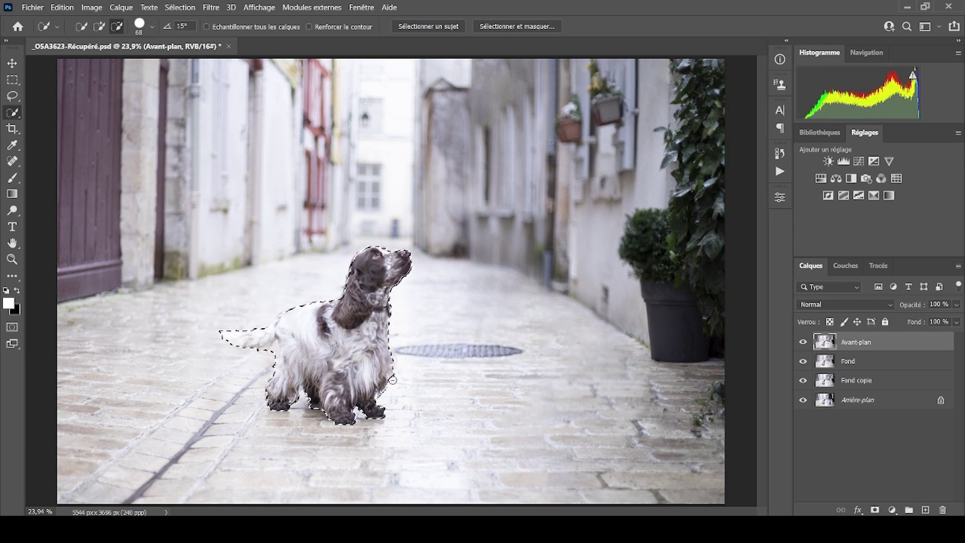
Open the dog selection in the Select and Mask workspace
{"action": "key", "text": "z"}
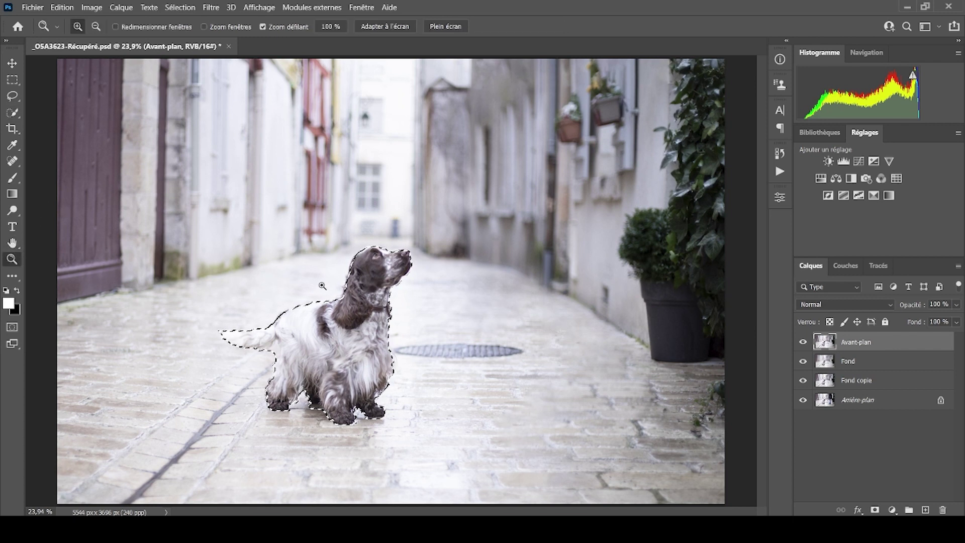
{"action": "left_click", "coordinate": [322, 285]}
{"action": "left_click", "coordinate": [322, 286]}
{"action": "left_click", "coordinate": [322, 297]}
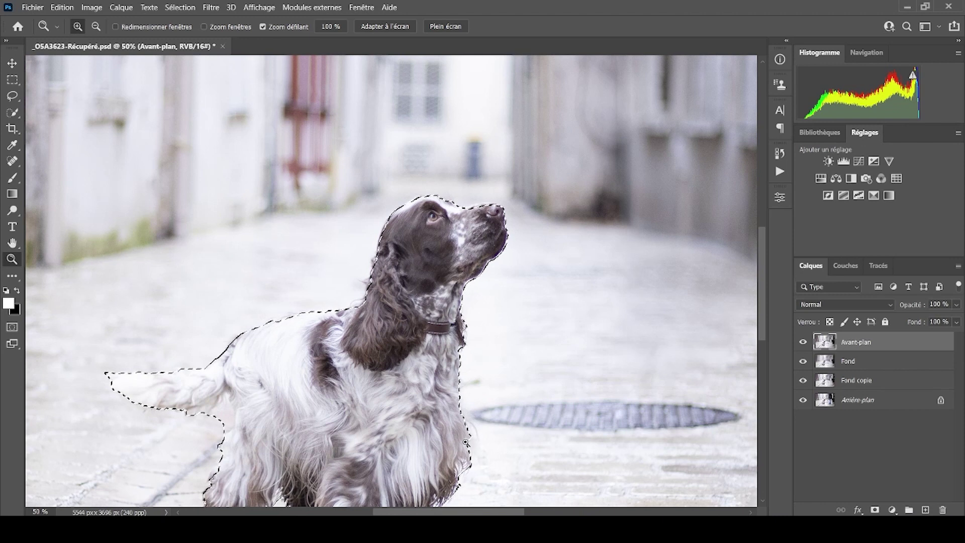
{"action": "left_click", "coordinate": [180, 8]}
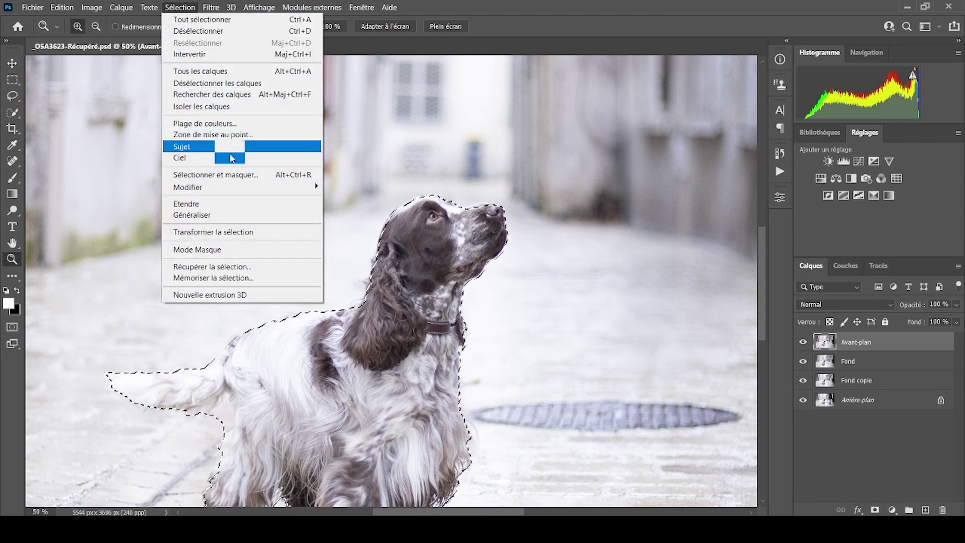
{"action": "left_click", "coordinate": [233, 179]}
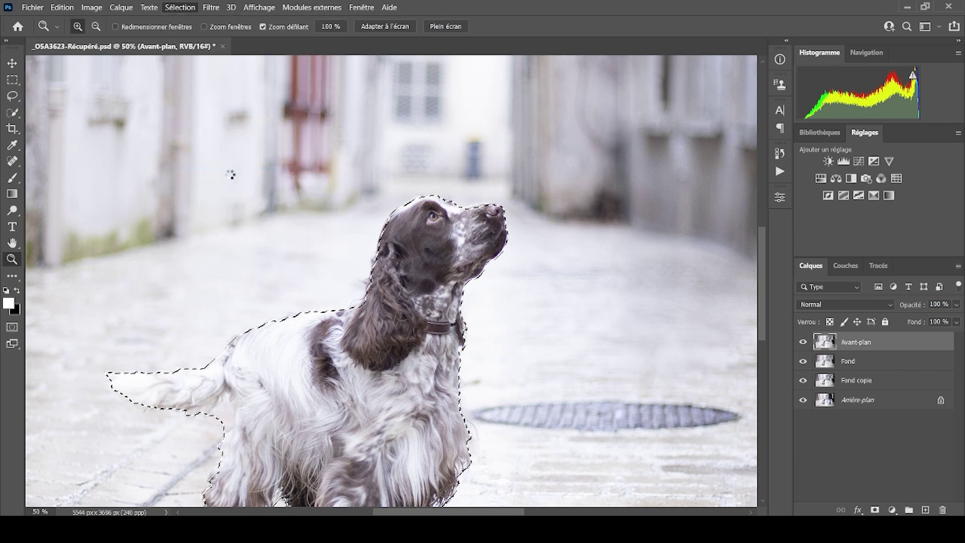
Display the selection in Incrustation view at 66% opacity and set its output to Masque de fusion
{"action": "left_click", "coordinate": [833, 115]}
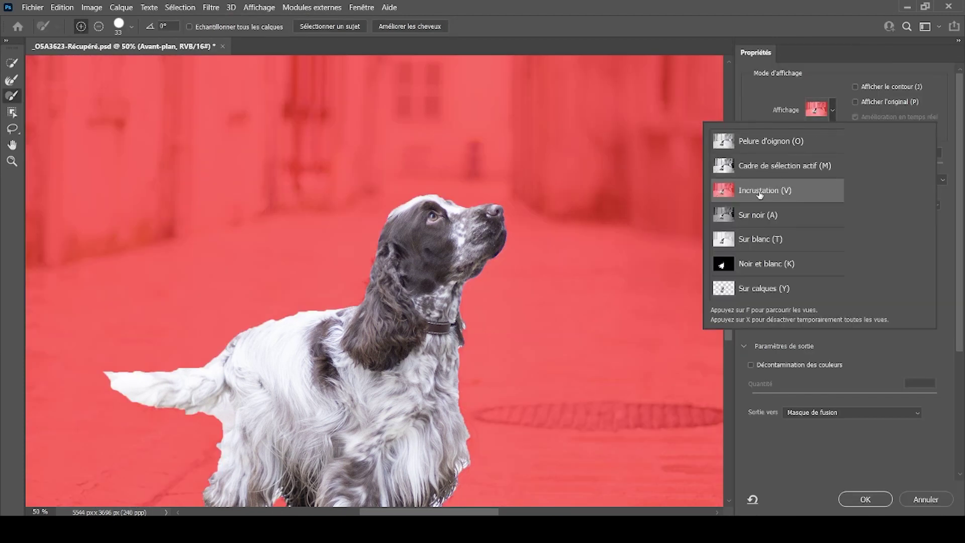
{"action": "left_click", "coordinate": [893, 356]}
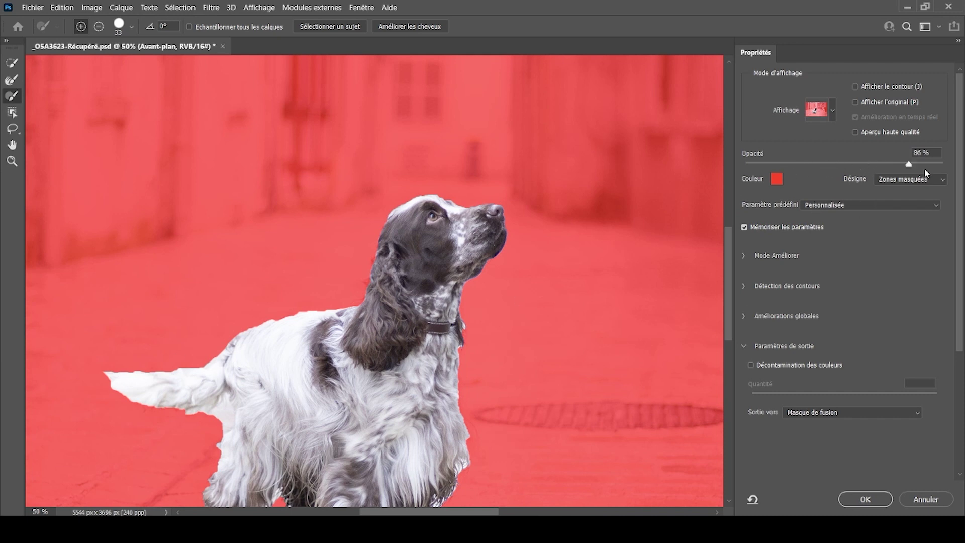
{"action": "left_click_drag", "start_coordinate": [882, 166], "coordinate": [876, 166]}
{"action": "left_click", "coordinate": [801, 417]}
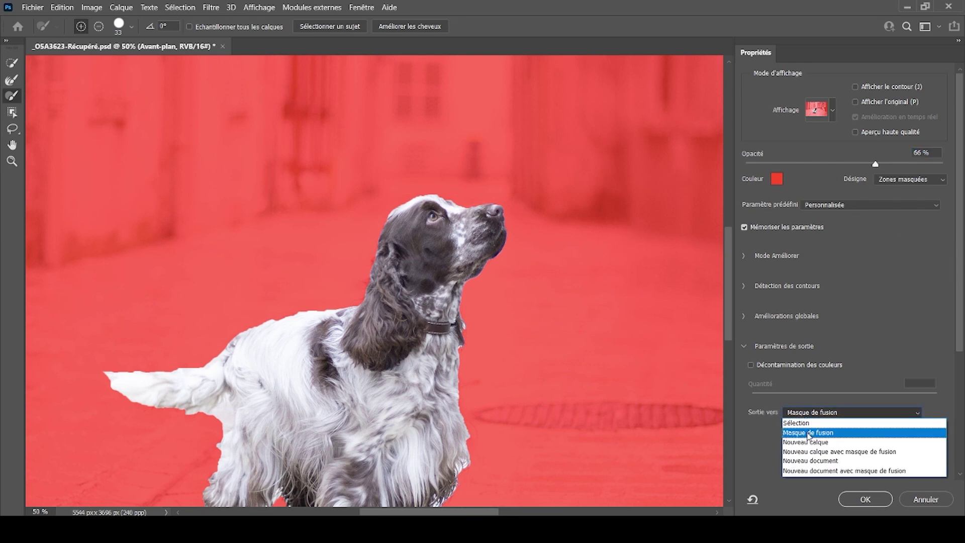
{"action": "left_click", "coordinate": [808, 433]}
Refine the fur edges around the dog's head, ear and neck with the Refine Edge brush
{"action": "left_click", "coordinate": [12, 82]}
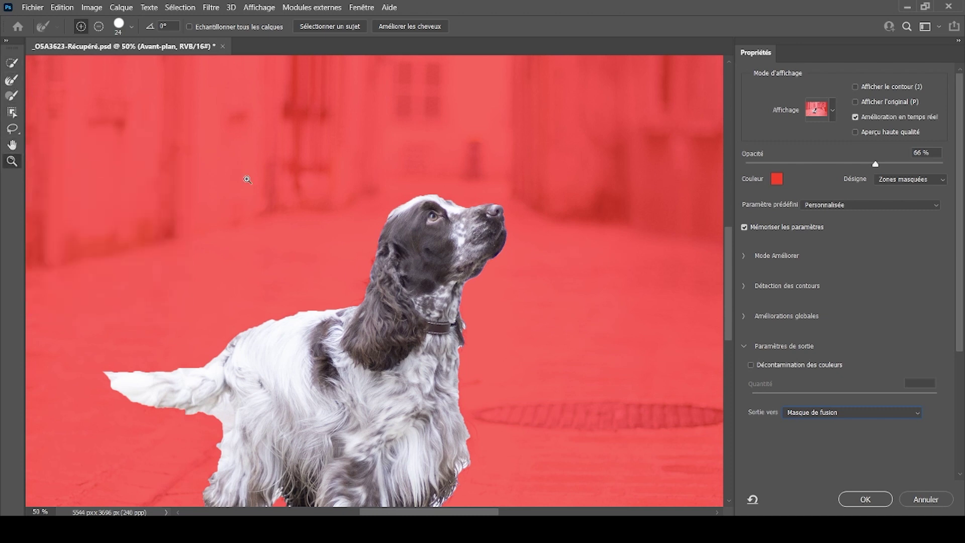
{"action": "key", "text": "z"}
{"action": "left_click", "coordinate": [430, 199]}
{"action": "left_click", "coordinate": [429, 199]}
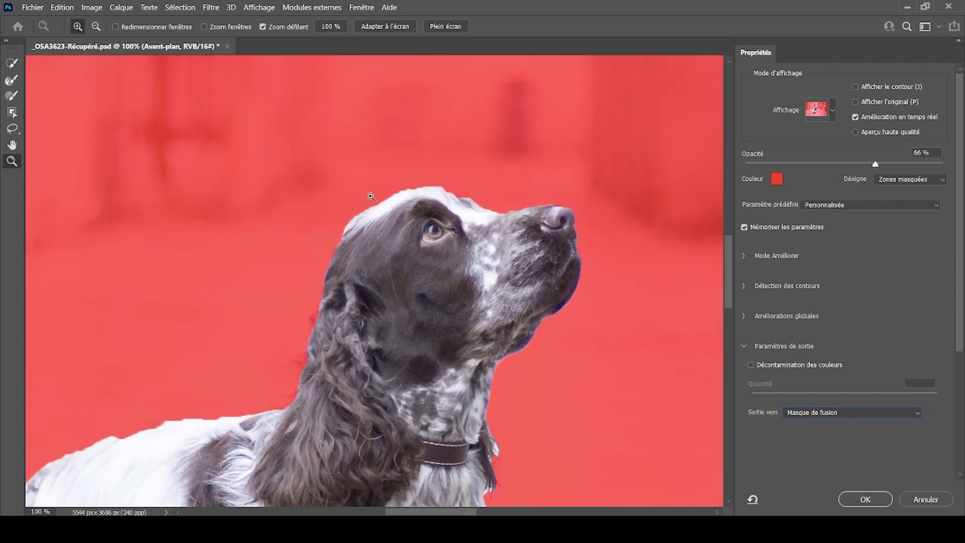
{"action": "left_click", "coordinate": [12, 80]}
{"action": "left_click_drag", "start_coordinate": [452, 193], "coordinate": [436, 183]}
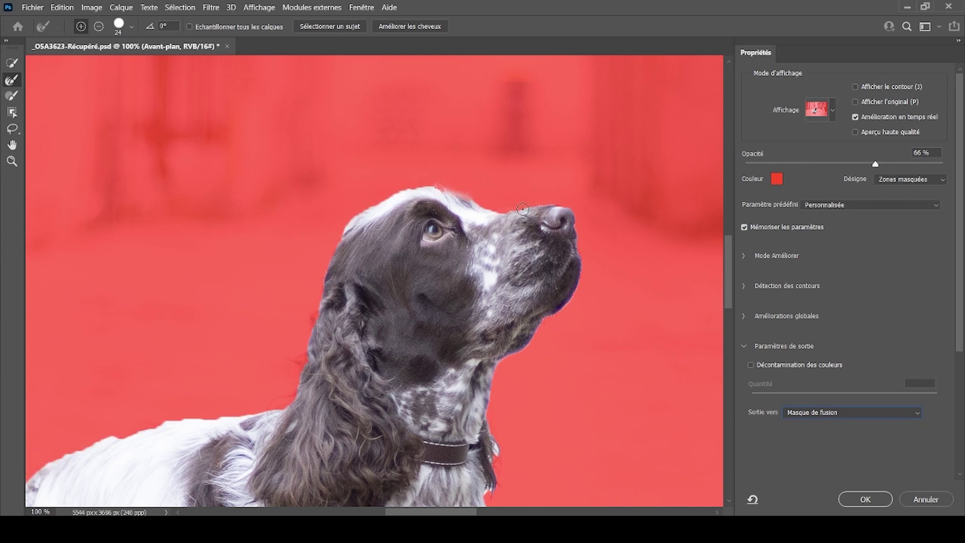
{"action": "left_click_drag", "start_coordinate": [511, 385], "coordinate": [550, 259]}
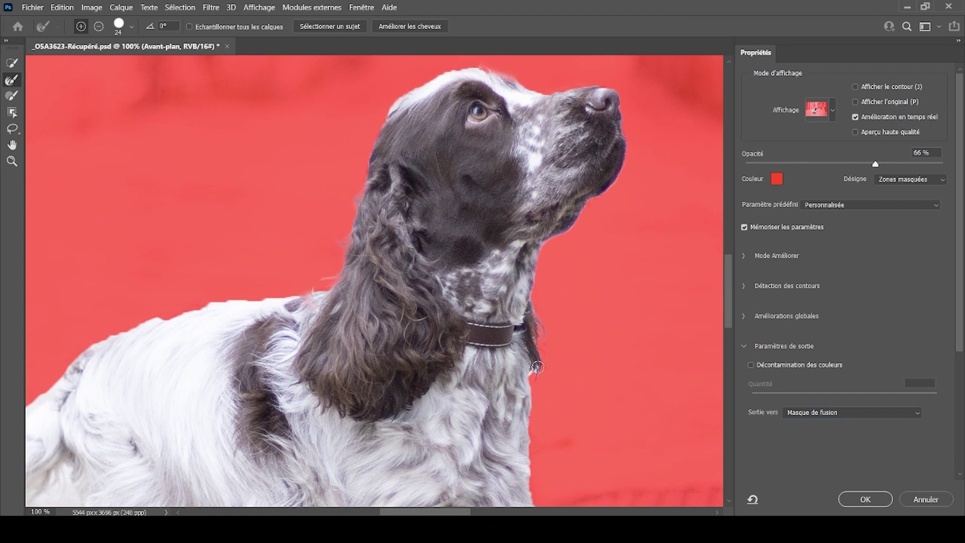
Refine the fur edges along the dog's chest and down its legs, cleaning the gaps between the hairs
{"action": "left_click_drag", "start_coordinate": [566, 439], "coordinate": [587, 239]}
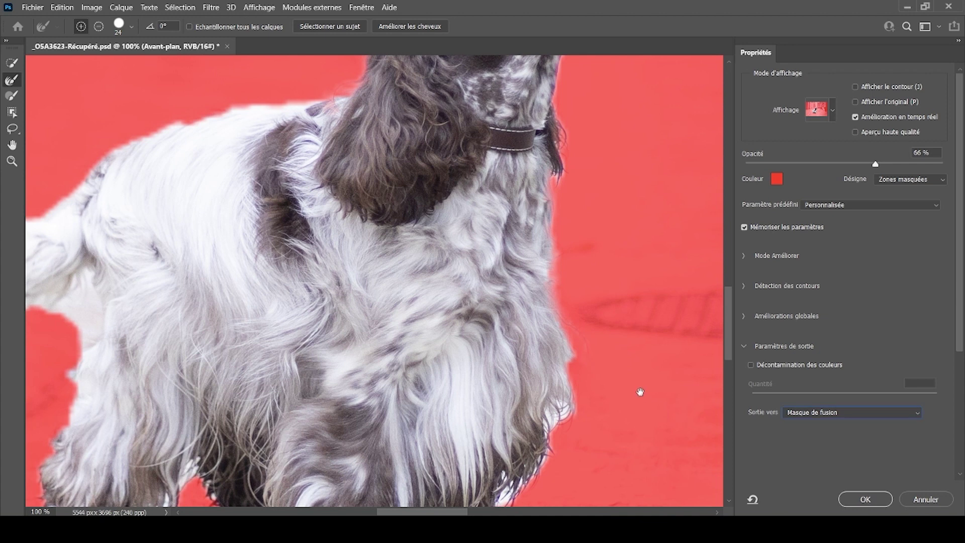
{"action": "left_click_drag", "start_coordinate": [640, 391], "coordinate": [645, 262]}
{"action": "left_click", "coordinate": [604, 284]}
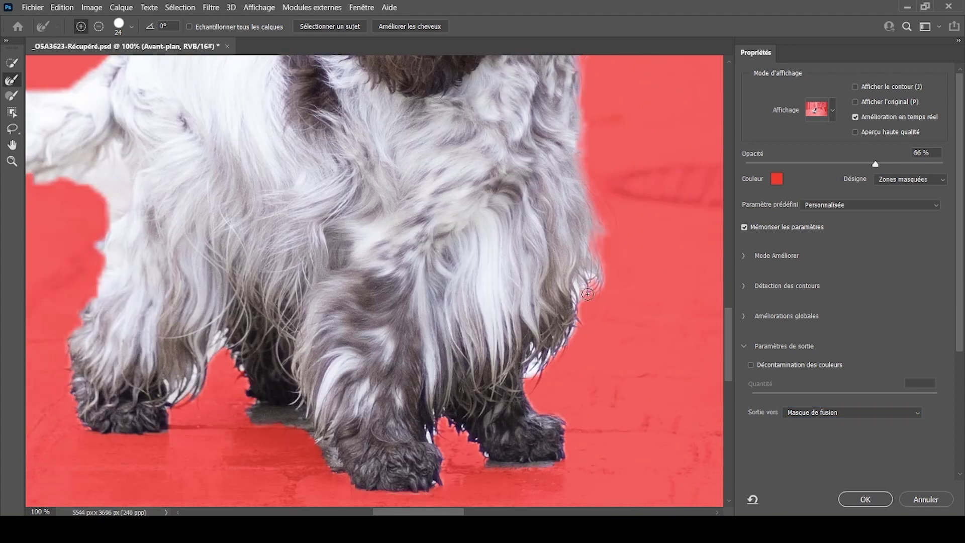
{"action": "left_click", "coordinate": [583, 288]}
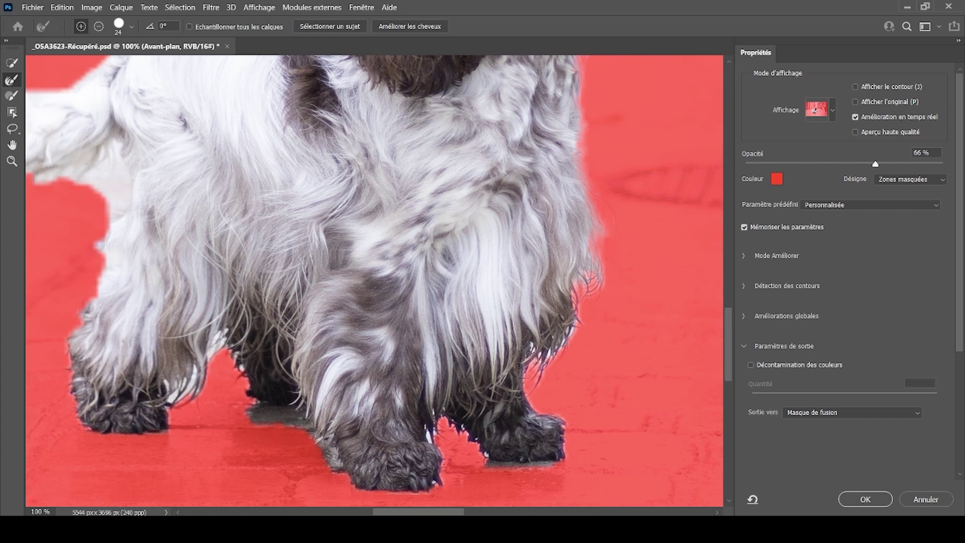
{"action": "left_click_drag", "start_coordinate": [573, 322], "coordinate": [549, 356]}
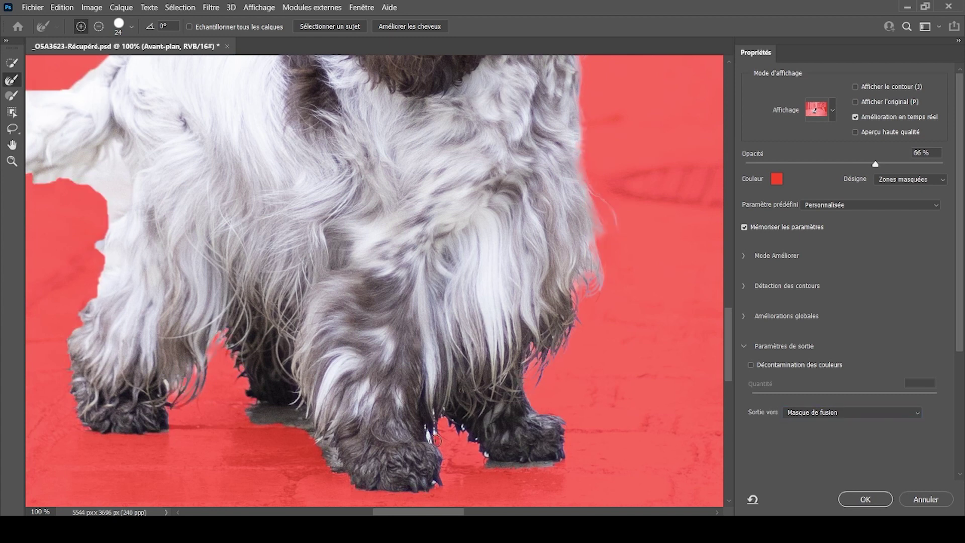
Refine the selection's fur edge along the dog's tail and back
{"action": "scroll", "coordinate": [435, 440], "scroll_direction": "left", "scroll_amount": 5}
{"action": "scroll", "coordinate": [510, 137], "scroll_direction": "up", "scroll_amount": 5}
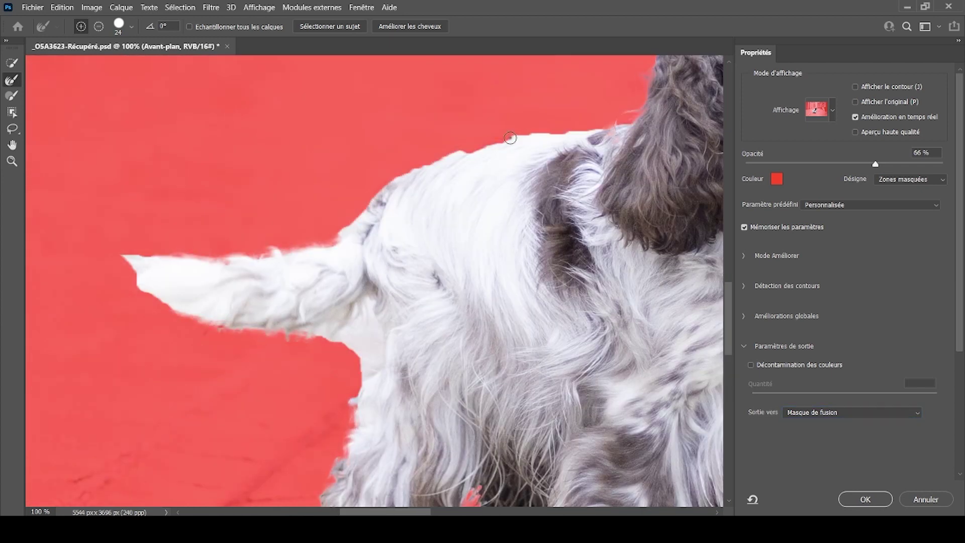
{"action": "scroll", "coordinate": [510, 137], "scroll_direction": "right", "scroll_amount": 2}
{"action": "scroll", "coordinate": [510, 137], "scroll_direction": "down", "scroll_amount": 5}
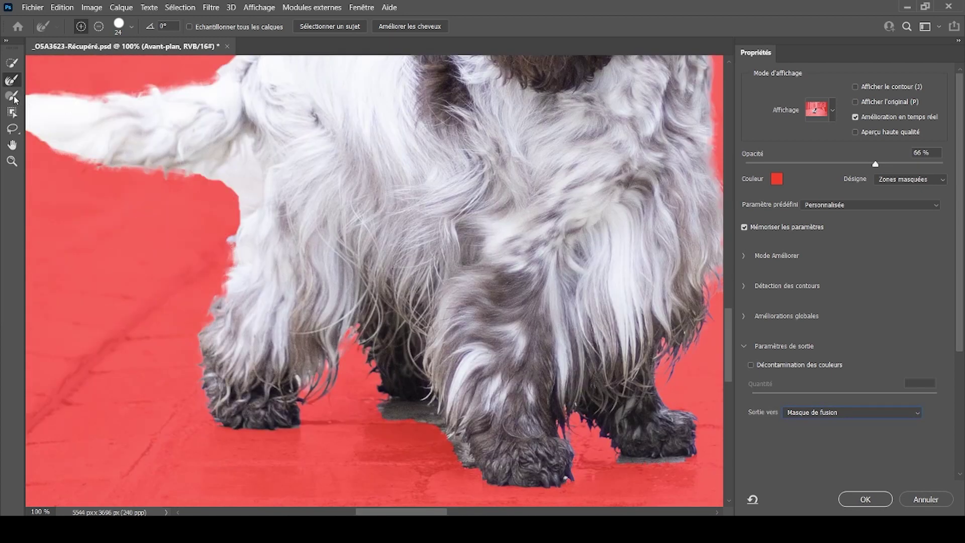
Subtract the pavement between the tail and hind leg with Quick Selection, restoring the part of the leg it removes
{"action": "left_click", "coordinate": [13, 63]}
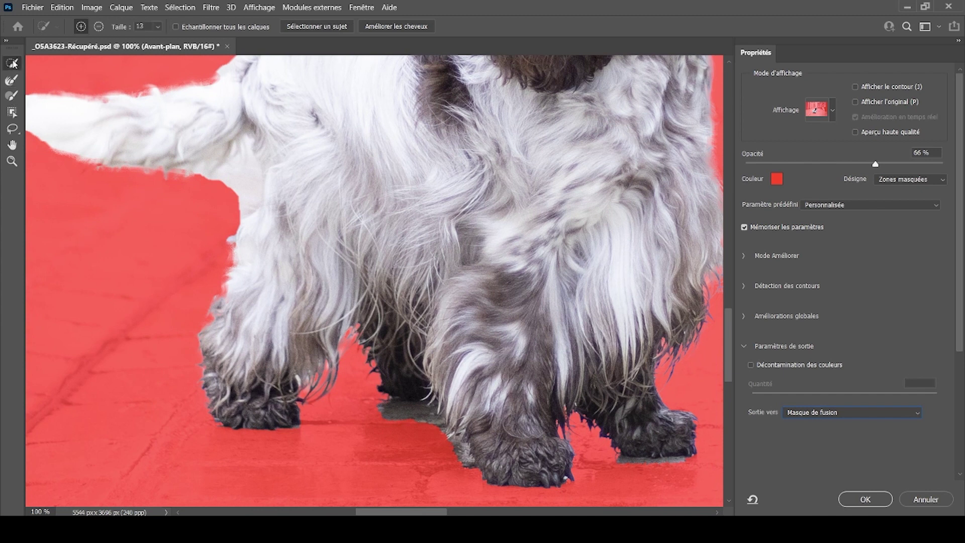
{"action": "key", "text": "alt"}
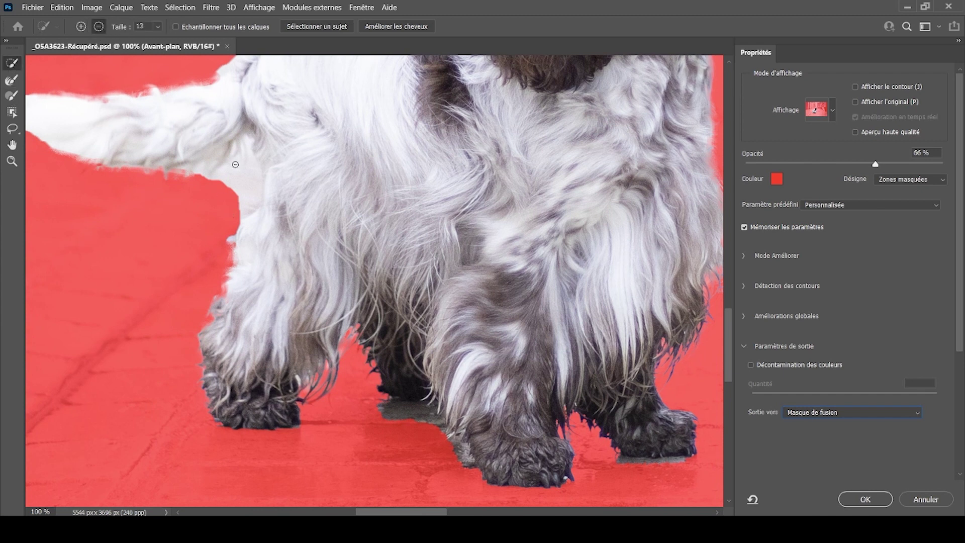
{"action": "mouse_move", "coordinate": [251, 161]}
{"action": "left_mouse_down"}
{"action": "mouse_move", "coordinate": [247, 205]}
{"action": "mouse_move", "coordinate": [245, 191]}
{"action": "mouse_move", "coordinate": [273, 184]}
{"action": "mouse_move", "coordinate": [254, 249]}
{"action": "left_mouse_up"}
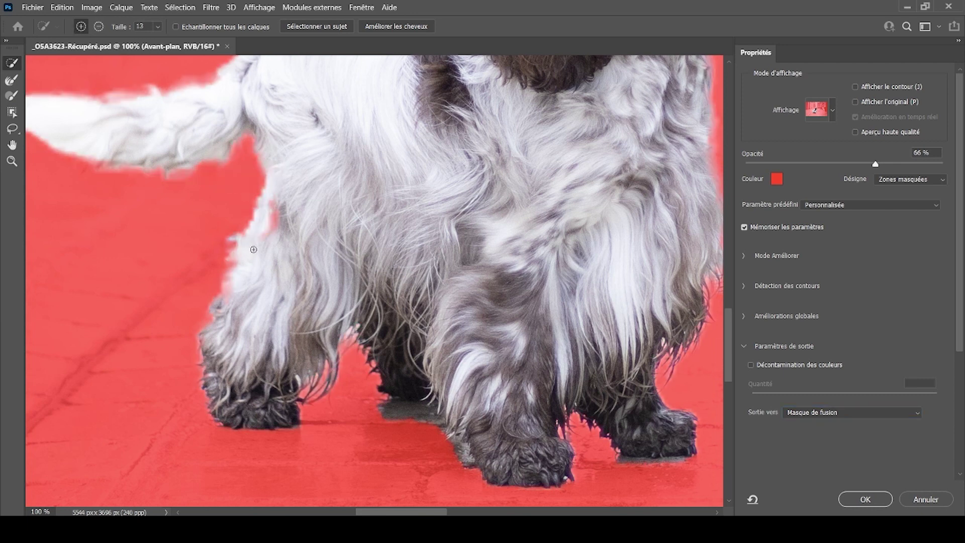
{"action": "left_click", "coordinate": [270, 231]}
Subtract the leftover pavement patches beside and under the paws with the Brush tool
{"action": "left_click", "coordinate": [12, 95]}
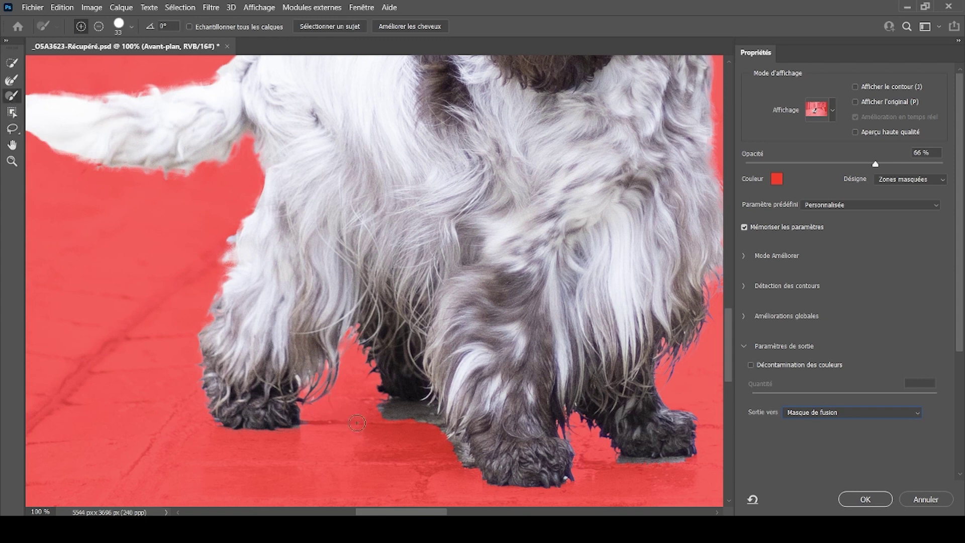
{"action": "left_click", "coordinate": [98, 26]}
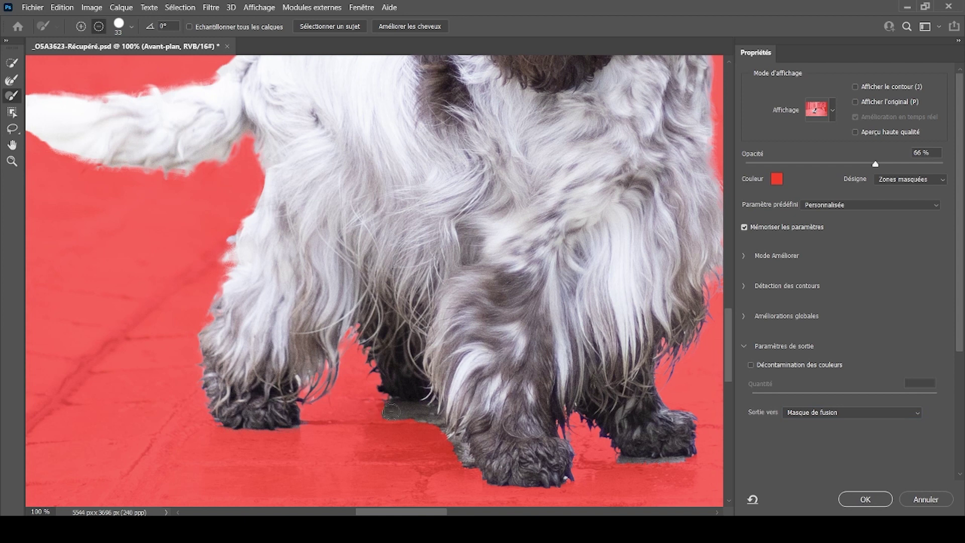
{"action": "left_click_drag", "start_coordinate": [413, 410], "coordinate": [426, 422]}
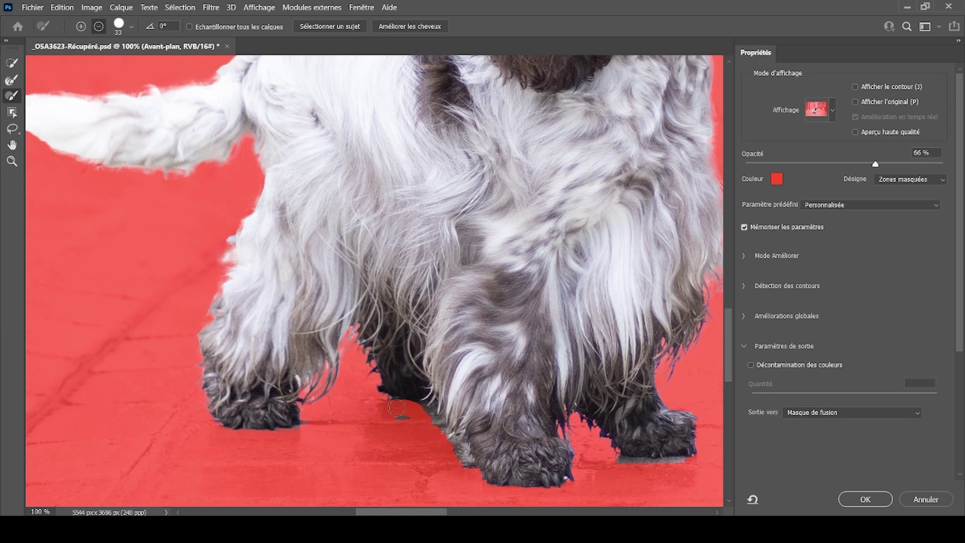
{"action": "left_click", "coordinate": [394, 421]}
{"action": "left_click", "coordinate": [653, 465]}
Refine the fur edges around the paws and output the selection as a layer mask on the Avant-plan layer
{"action": "key", "text": "b"}
{"action": "mouse_move", "coordinate": [392, 401]}
{"action": "left_mouse_down"}
{"action": "mouse_move", "coordinate": [432, 401]}
{"action": "mouse_move", "coordinate": [442, 435]}
{"action": "mouse_move", "coordinate": [466, 448]}
{"action": "left_mouse_up"}
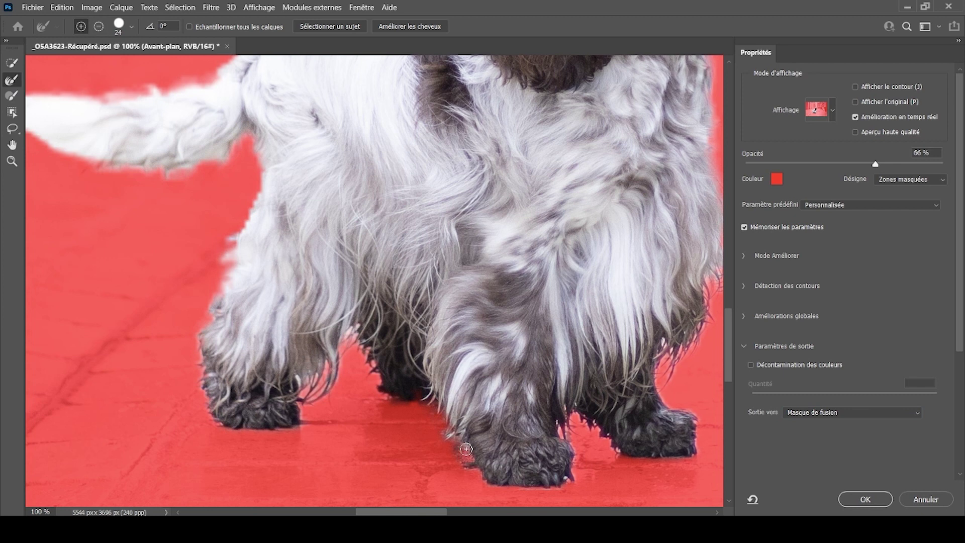
{"action": "key", "text": "ctrl+minus"}
{"action": "double_click", "coordinate": [12, 145]}
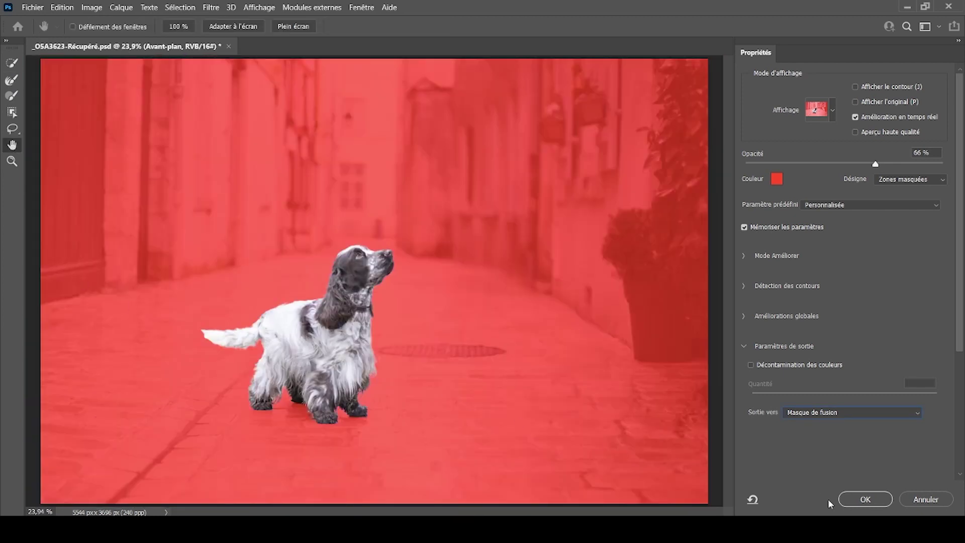
{"action": "left_click", "coordinate": [864, 500]}
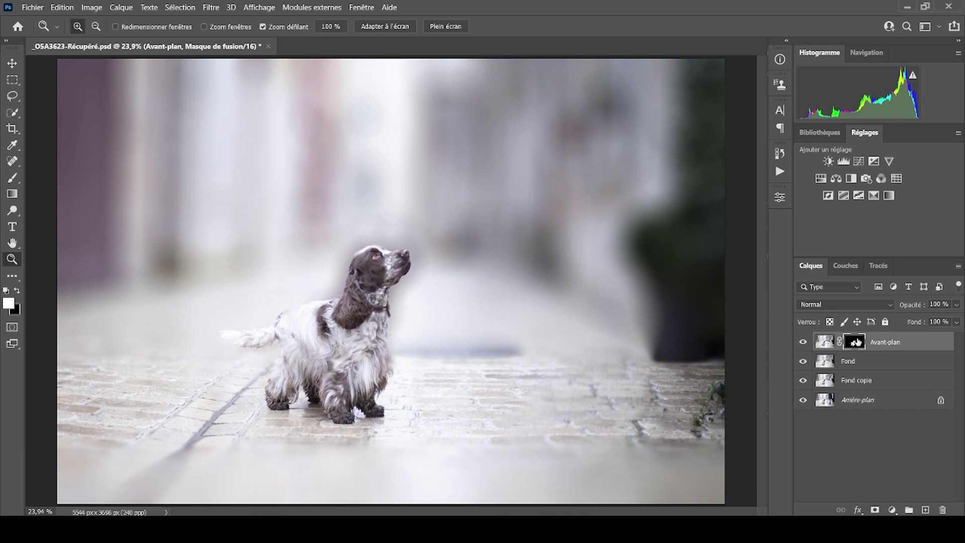
Examine the blurred halo around the dog with the Avant-plan layer hidden, and delete the blurred Fond layer
{"action": "left_click", "coordinate": [849, 361]}
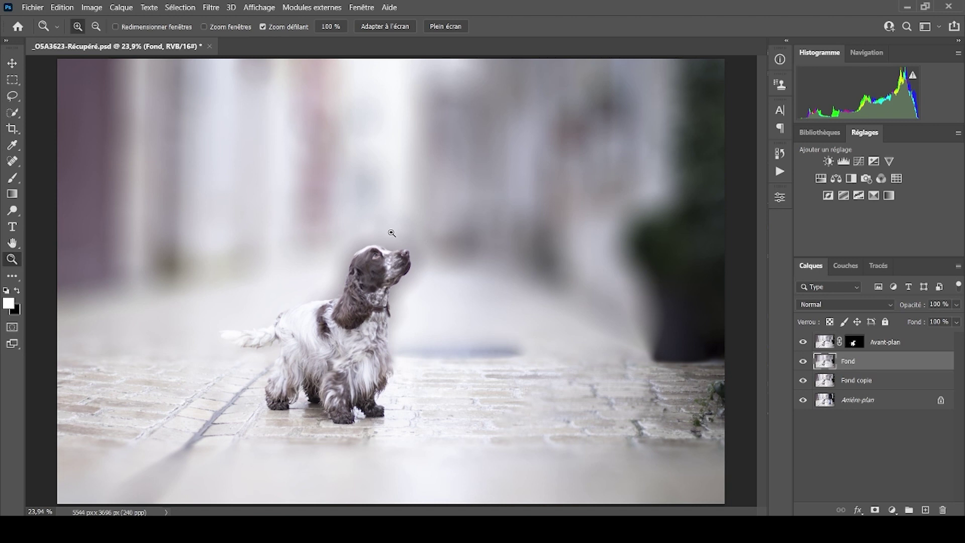
{"action": "left_click_drag", "start_coordinate": [391, 250], "coordinate": [503, 252]}
{"action": "left_click", "coordinate": [803, 342]}
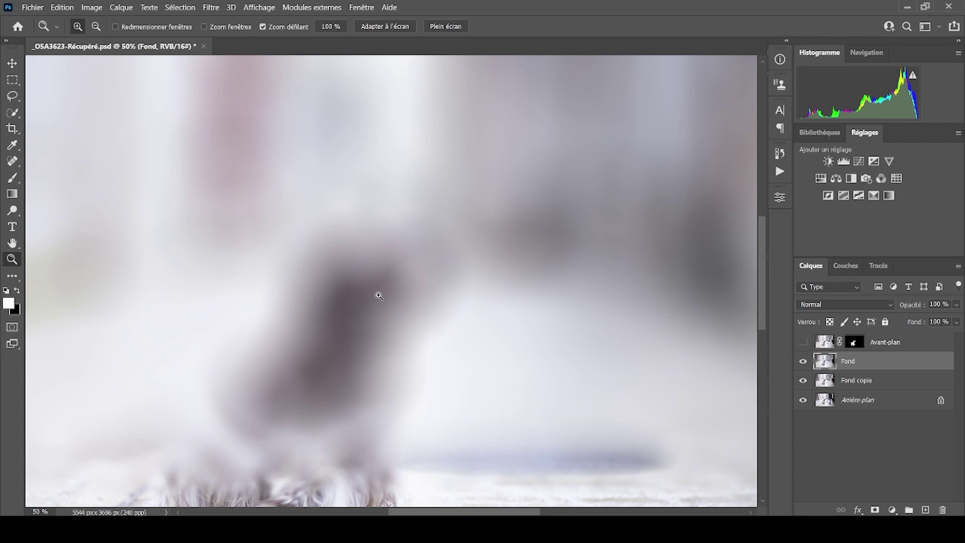
{"action": "left_click", "coordinate": [803, 342]}
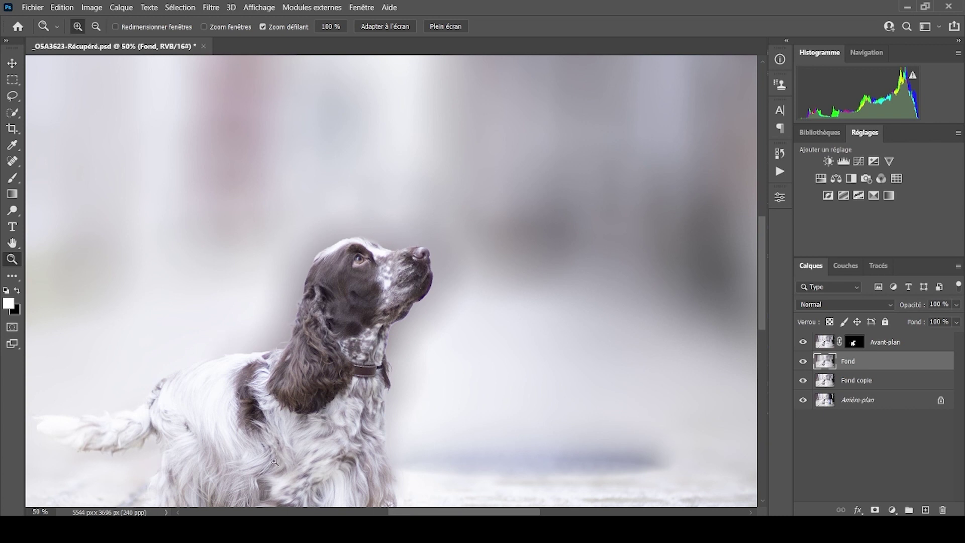
{"action": "double_click", "coordinate": [17, 244]}
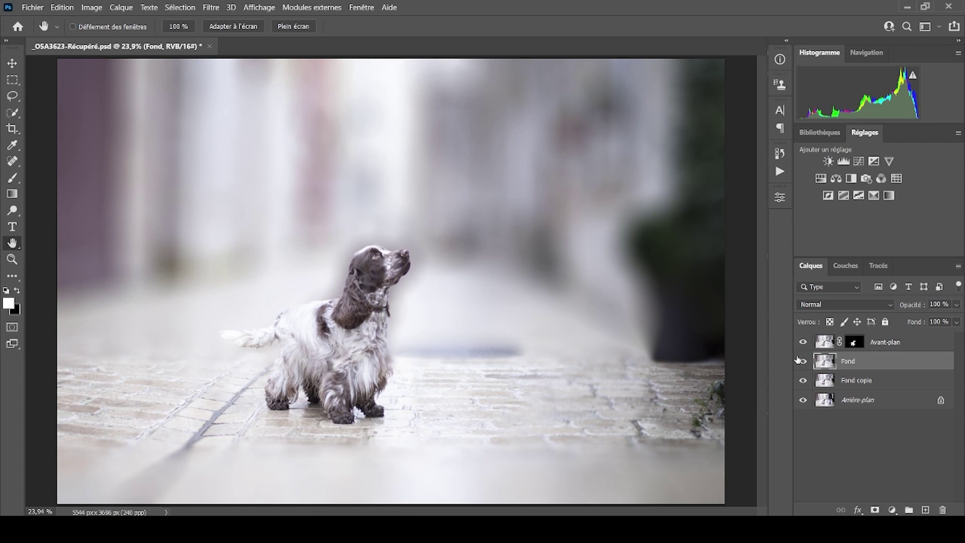
{"action": "left_click", "coordinate": [942, 510]}
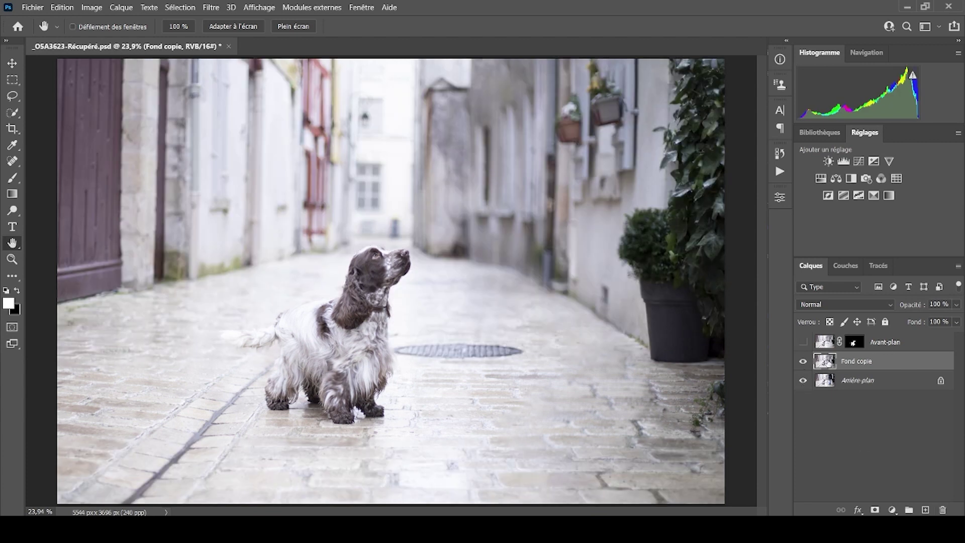
Lasso loosely around the dog on the Fond copie layer and fill the selection to remove it from the street
{"action": "left_click", "coordinate": [12, 96]}
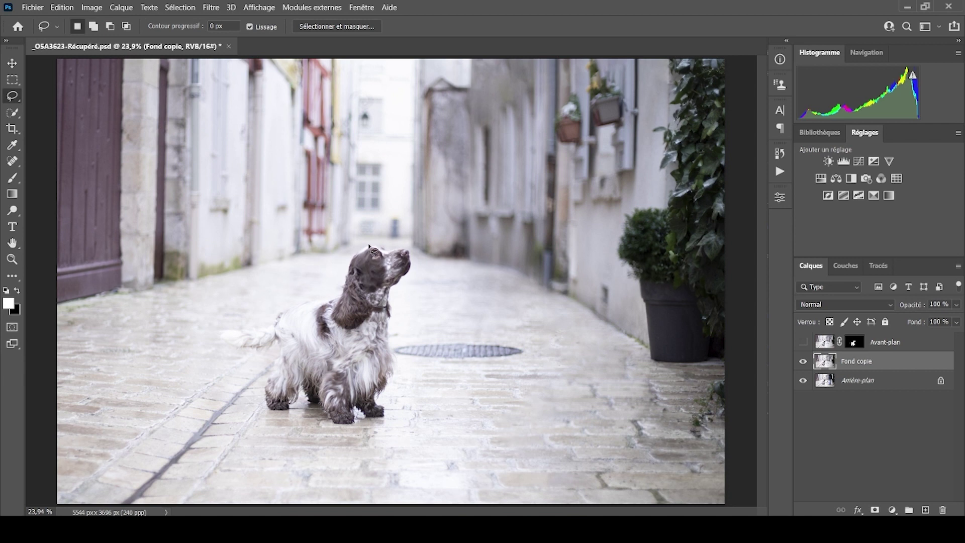
{"action": "mouse_move", "coordinate": [367, 243]}
{"action": "left_mouse_down"}
{"action": "mouse_move", "coordinate": [336, 285]}
{"action": "mouse_move", "coordinate": [212, 336]}
{"action": "mouse_move", "coordinate": [260, 355]}
{"action": "mouse_move", "coordinate": [254, 399]}
{"action": "mouse_move", "coordinate": [270, 420]}
{"action": "mouse_move", "coordinate": [295, 413]}
{"action": "mouse_move", "coordinate": [306, 424]}
{"action": "mouse_move", "coordinate": [366, 432]}
{"action": "mouse_move", "coordinate": [389, 417]}
{"action": "mouse_move", "coordinate": [397, 381]}
{"action": "left_mouse_up"}
{"action": "left_click_drag", "start_coordinate": [400, 314], "coordinate": [420, 263]}
{"action": "right_click", "coordinate": [353, 357]}
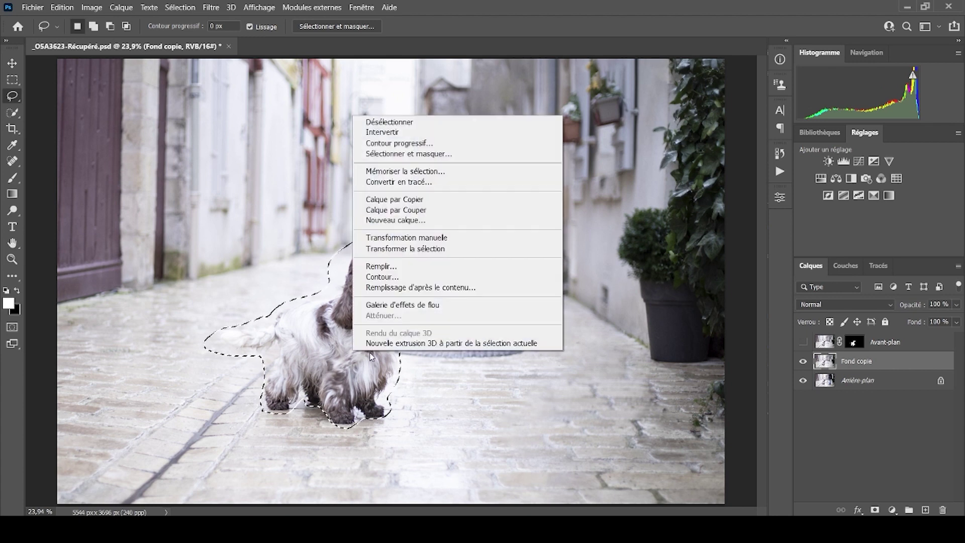
{"action": "left_click", "coordinate": [397, 265]}
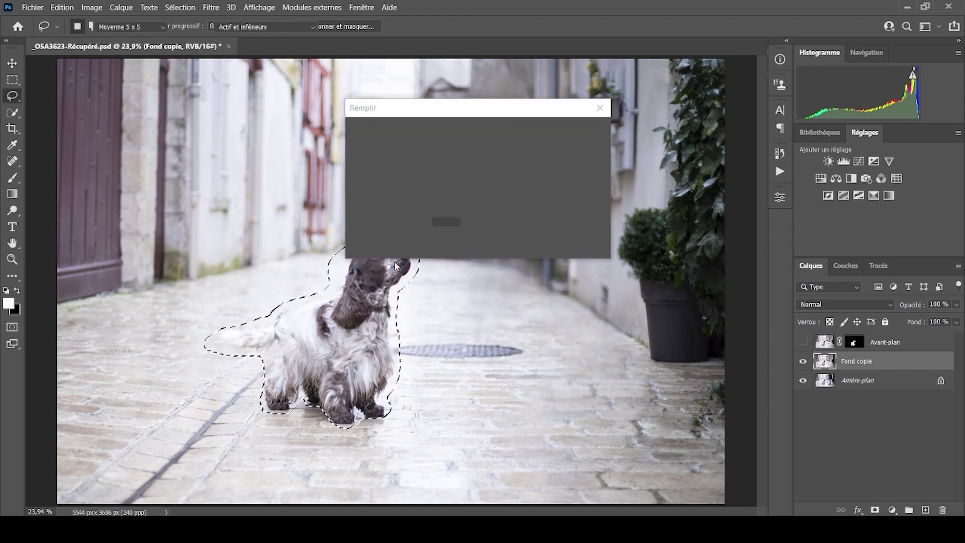
{"action": "left_click", "coordinate": [586, 135]}
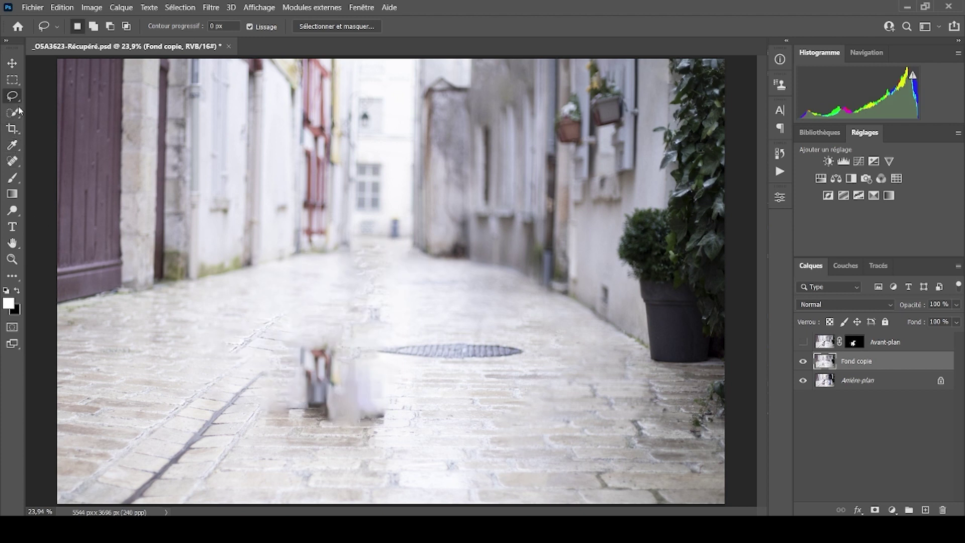
Select the leftover artefact where the dog stood and patch it with clean pavement using the Patch tool
{"action": "mouse_move", "coordinate": [328, 339]}
{"action": "left_mouse_down"}
{"action": "mouse_move", "coordinate": [291, 352]}
{"action": "mouse_move", "coordinate": [286, 387]}
{"action": "mouse_move", "coordinate": [316, 415]}
{"action": "mouse_move", "coordinate": [347, 389]}
{"action": "mouse_move", "coordinate": [345, 356]}
{"action": "mouse_move", "coordinate": [333, 340]}
{"action": "left_mouse_up"}
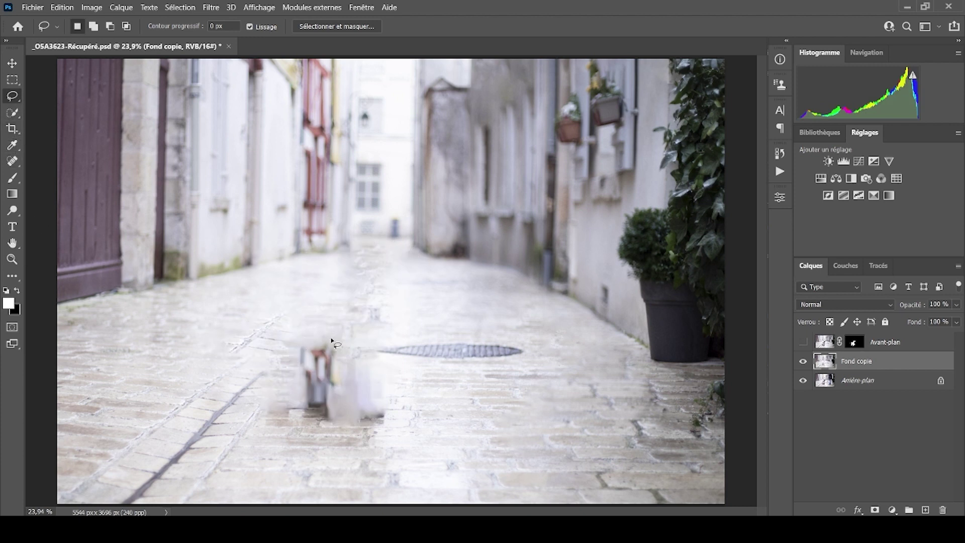
{"action": "left_click", "coordinate": [14, 160]}
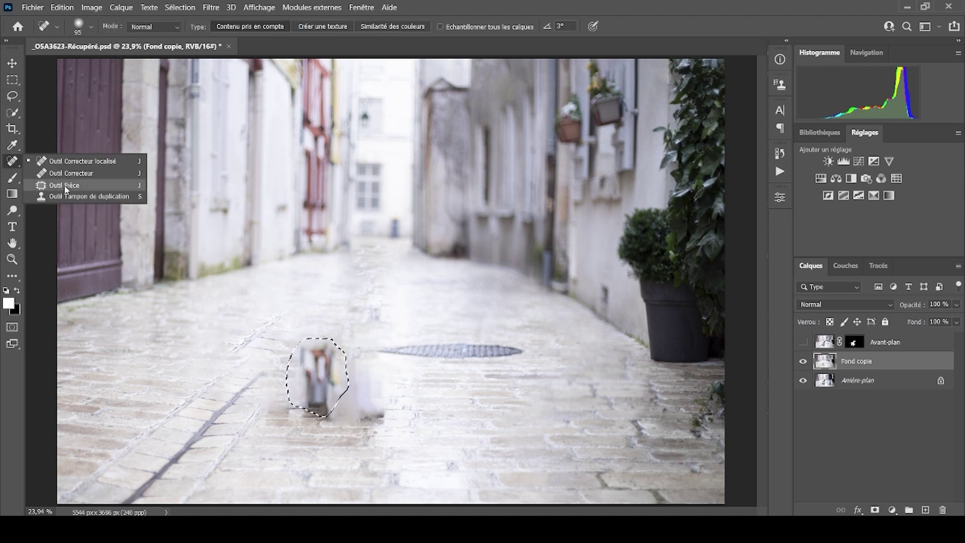
{"action": "left_click", "coordinate": [183, 237]}
{"action": "key", "text": "shift+j"}
{"action": "mouse_move", "coordinate": [313, 375]}
{"action": "left_mouse_down"}
{"action": "mouse_move", "coordinate": [576, 394]}
{"action": "mouse_move", "coordinate": [537, 393]}
{"action": "left_mouse_up"}
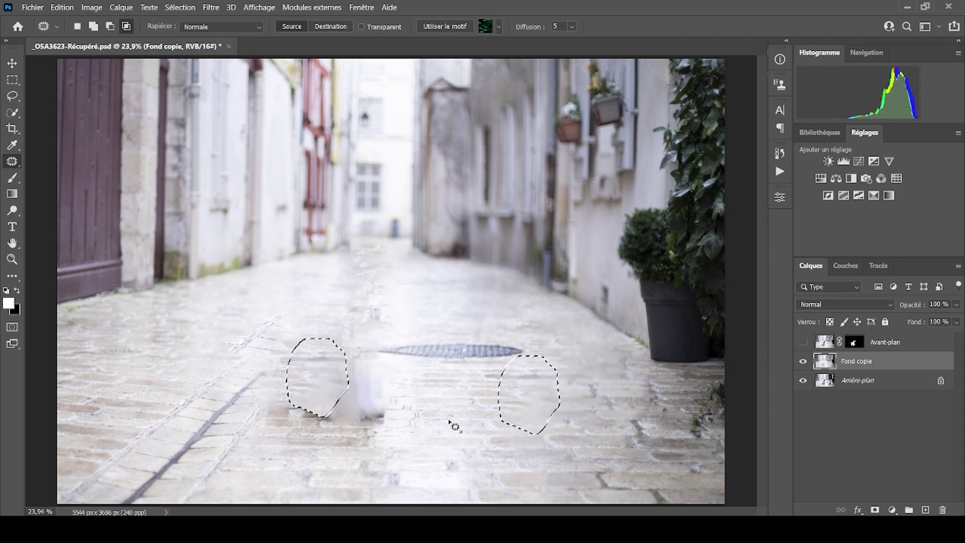
{"action": "mouse_move", "coordinate": [334, 395]}
{"action": "left_mouse_down"}
{"action": "mouse_move", "coordinate": [295, 395]}
{"action": "mouse_move", "coordinate": [293, 419]}
{"action": "mouse_move", "coordinate": [342, 428]}
{"action": "mouse_move", "coordinate": [385, 408]}
{"action": "mouse_move", "coordinate": [301, 393]}
{"action": "mouse_move", "coordinate": [281, 409]}
{"action": "mouse_move", "coordinate": [346, 426]}
{"action": "mouse_move", "coordinate": [384, 417]}
{"action": "mouse_move", "coordinate": [358, 395]}
{"action": "mouse_move", "coordinate": [494, 422]}
{"action": "left_mouse_up"}
{"action": "key", "text": "ctrl+d"}
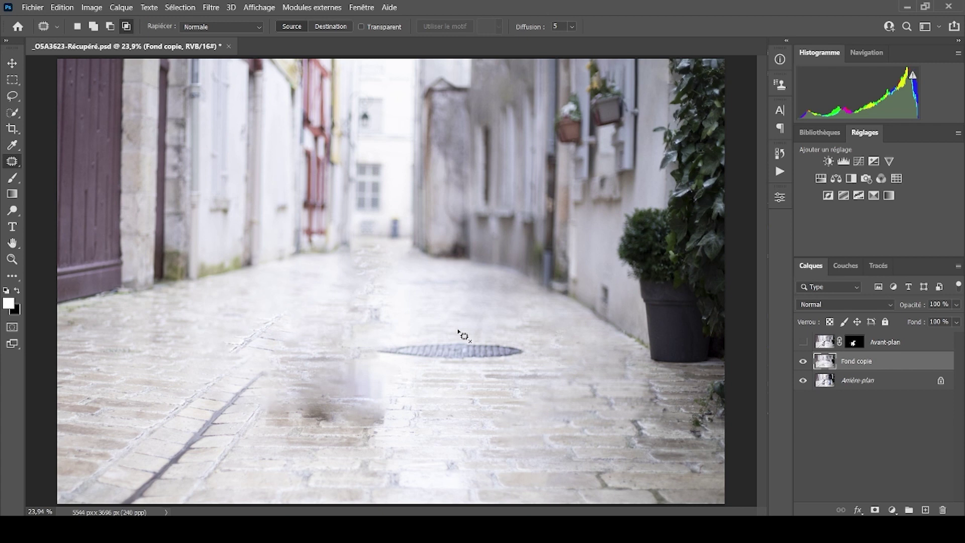
Apply a 77 px tilt-shift blur to the Fond copie layer, with the sharp band centred where the dog's paws stand
{"action": "left_click", "coordinate": [218, 11]}
{"action": "mouse_move", "coordinate": [331, 209]}
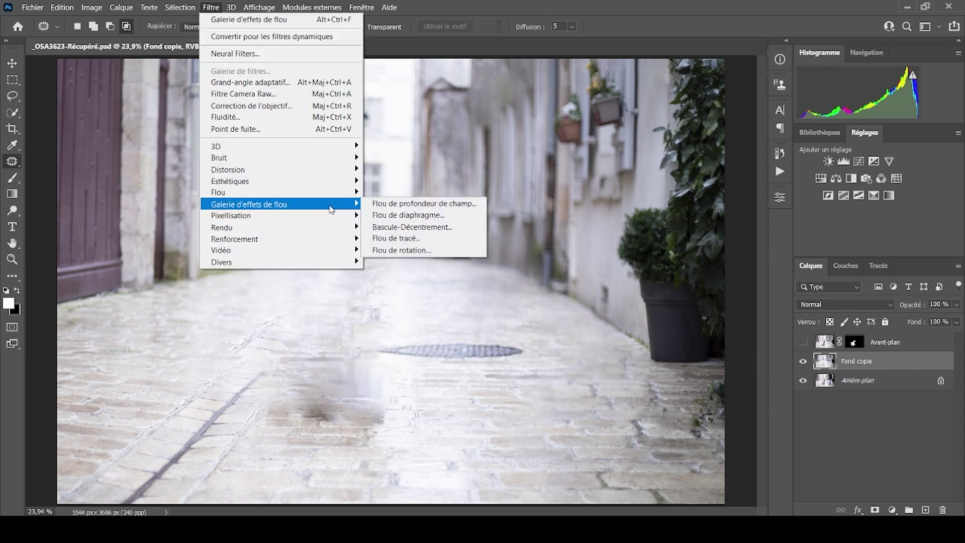
{"action": "left_click", "coordinate": [411, 227]}
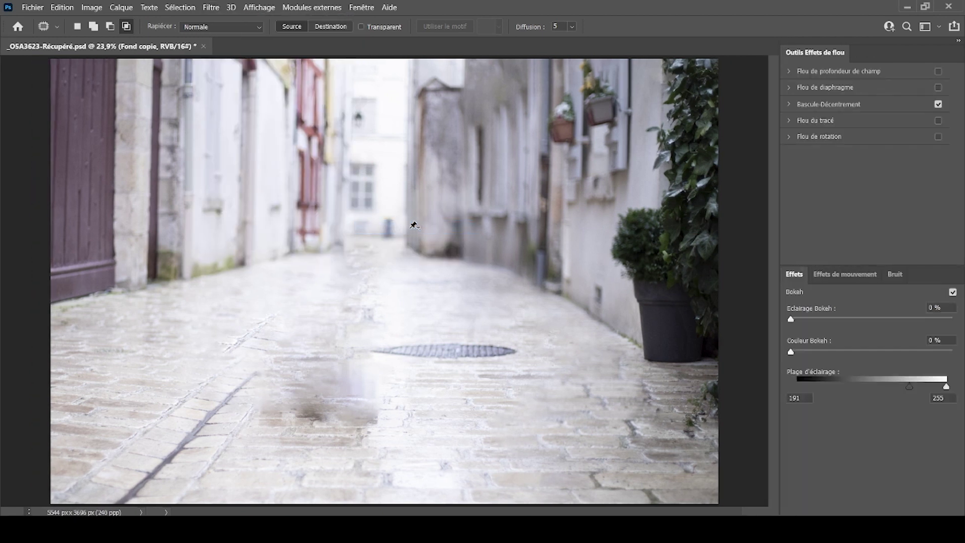
{"action": "left_click_drag", "start_coordinate": [385, 283], "coordinate": [379, 411]}
{"action": "left_click_drag", "start_coordinate": [396, 365], "coordinate": [396, 375]}
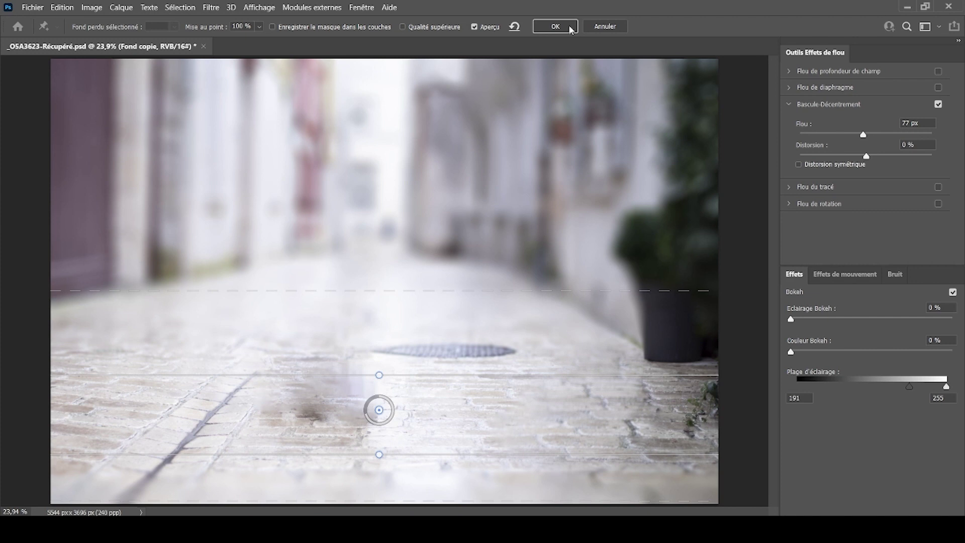
{"action": "left_click", "coordinate": [555, 26]}
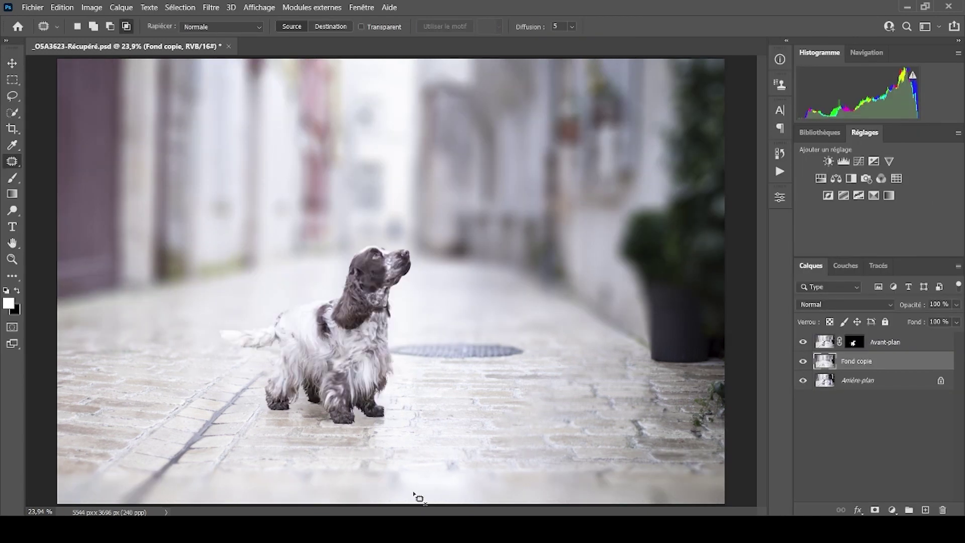
Select the Avant-plan layer and compare the image with its mask disabled and enabled
{"action": "key", "text": "alt+bracketright"}
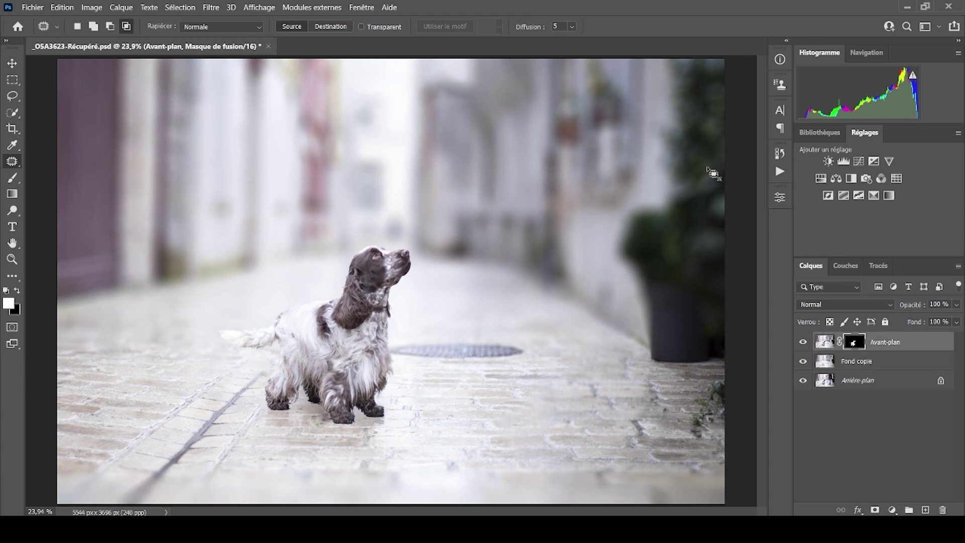
{"action": "left_click", "coordinate": [862, 347], "text": "shift"}
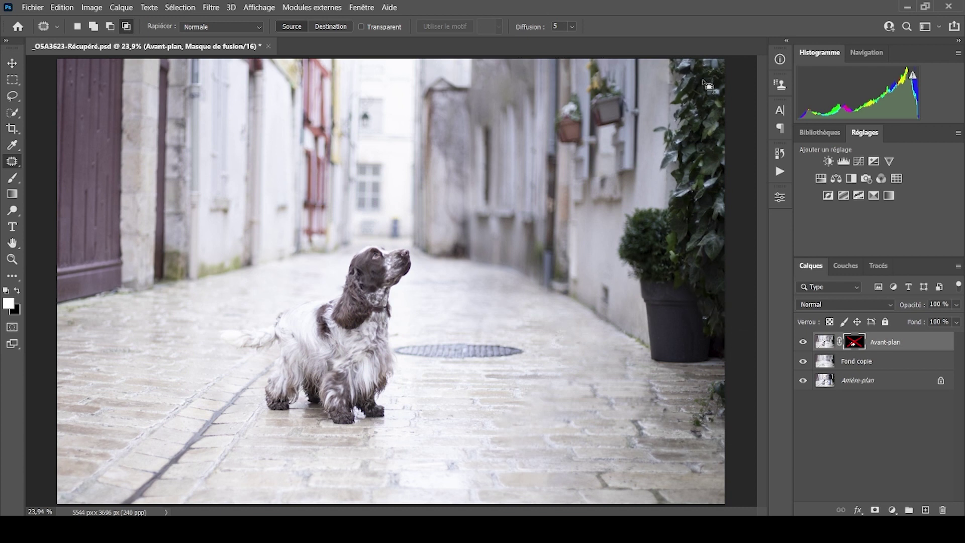
{"action": "left_click", "coordinate": [861, 346], "text": "shift"}
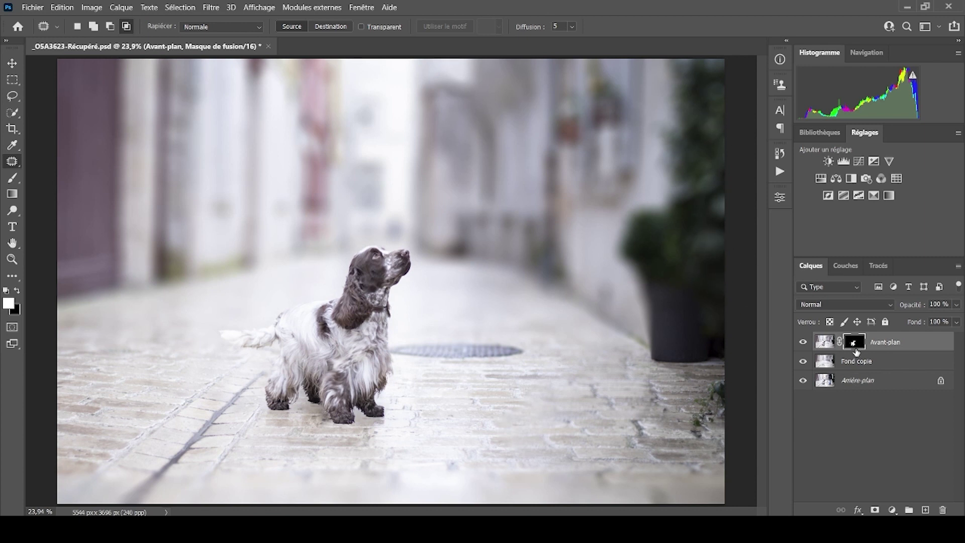
{"action": "left_click", "coordinate": [854, 345], "text": "shift"}
{"action": "left_click", "coordinate": [855, 345], "text": "shift"}
Set the brush flow to 100 % and paint white over the ivy on the Avant-plan mask to restore its sharpness
{"action": "key", "text": "b"}
{"action": "left_click", "coordinate": [18, 290]}
{"action": "left_click_drag", "start_coordinate": [688, 238], "coordinate": [725, 245]}
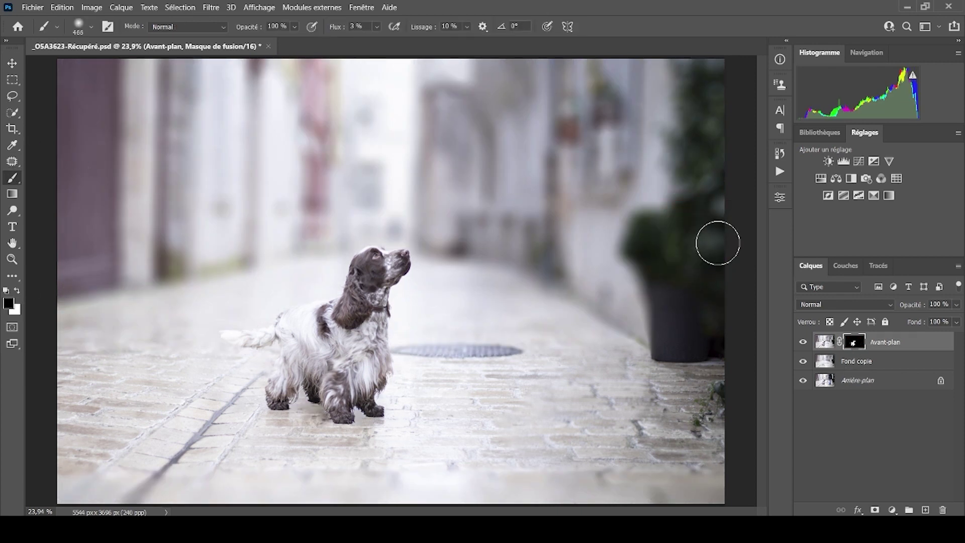
{"action": "left_click", "coordinate": [376, 31]}
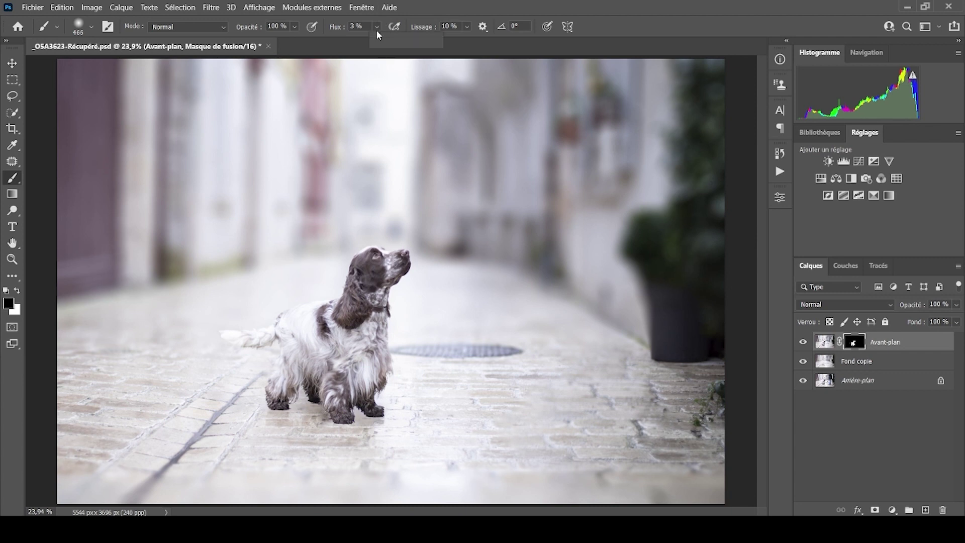
{"action": "left_click_drag", "start_coordinate": [377, 42], "coordinate": [474, 36]}
{"action": "key", "text": "x"}
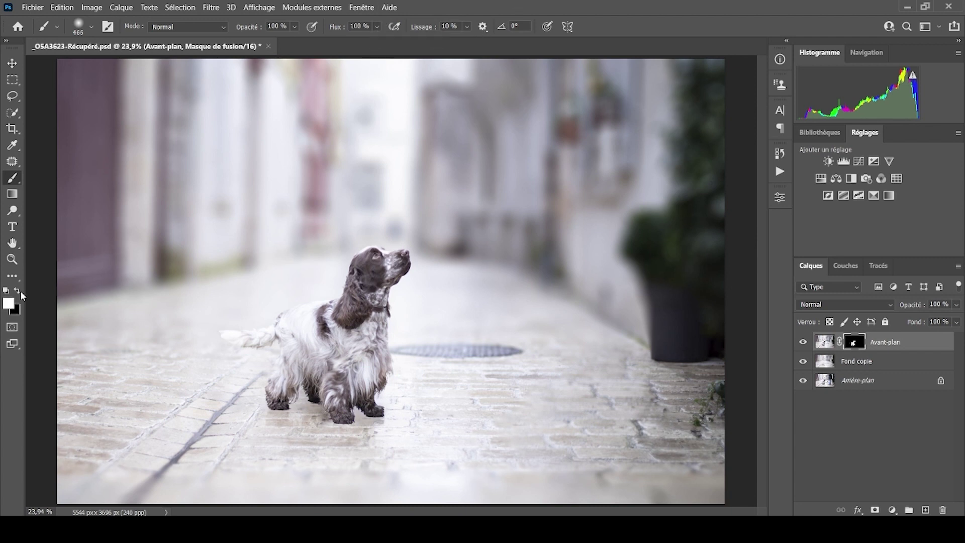
{"action": "mouse_move", "coordinate": [707, 196]}
{"action": "left_mouse_down"}
{"action": "mouse_move", "coordinate": [700, 129]}
{"action": "mouse_move", "coordinate": [724, 80]}
{"action": "mouse_move", "coordinate": [708, 100]}
{"action": "mouse_move", "coordinate": [691, 85]}
{"action": "mouse_move", "coordinate": [708, 162]}
{"action": "mouse_move", "coordinate": [685, 153]}
{"action": "mouse_move", "coordinate": [714, 226]}
{"action": "mouse_move", "coordinate": [695, 232]}
{"action": "mouse_move", "coordinate": [738, 347]}
{"action": "mouse_move", "coordinate": [698, 176]}
{"action": "mouse_move", "coordinate": [661, 229]}
{"action": "left_mouse_up"}
Paint black on the Avant-plan mask along the ivy's edge to bring back the blur on the wall and potted shrub
{"action": "left_click", "coordinate": [12, 260]}
{"action": "left_click", "coordinate": [661, 236]}
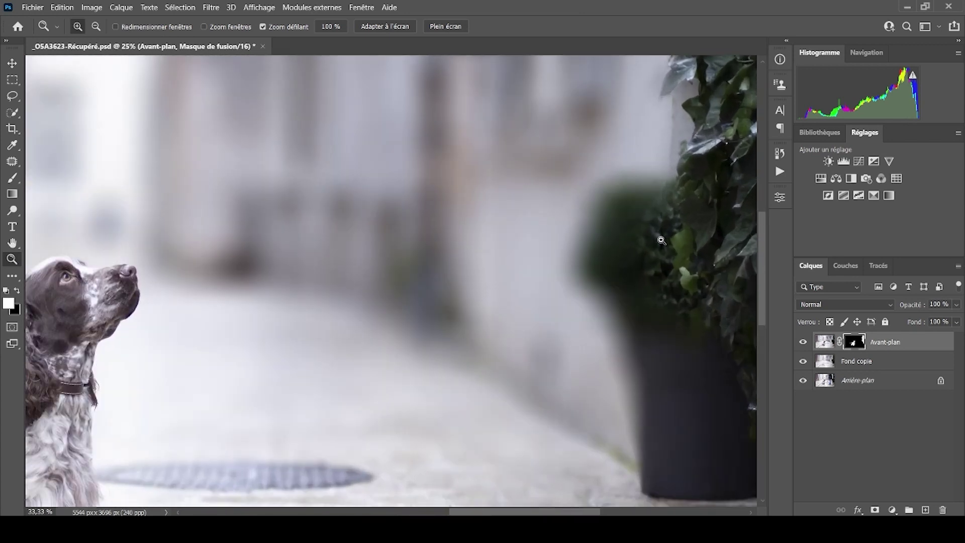
{"action": "scroll", "coordinate": [583, 236], "scroll_direction": "right", "scroll_amount": 3}
{"action": "left_click", "coordinate": [19, 291]}
{"action": "key", "text": "b"}
{"action": "left_click_drag", "start_coordinate": [538, 237], "coordinate": [494, 232]}
{"action": "mouse_move", "coordinate": [490, 324]}
{"action": "left_mouse_down"}
{"action": "mouse_move", "coordinate": [463, 303]}
{"action": "mouse_move", "coordinate": [467, 280]}
{"action": "mouse_move", "coordinate": [479, 288]}
{"action": "mouse_move", "coordinate": [473, 261]}
{"action": "mouse_move", "coordinate": [461, 228]}
{"action": "mouse_move", "coordinate": [447, 238]}
{"action": "mouse_move", "coordinate": [476, 228]}
{"action": "left_mouse_up"}
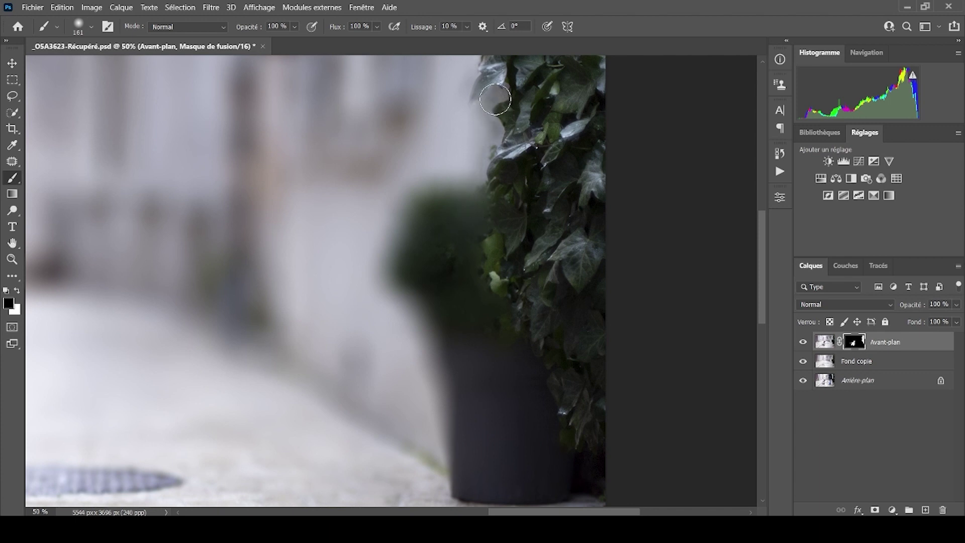
{"action": "left_click_drag", "start_coordinate": [491, 116], "coordinate": [415, 248]}
{"action": "left_click_drag", "start_coordinate": [414, 339], "coordinate": [428, 208]}
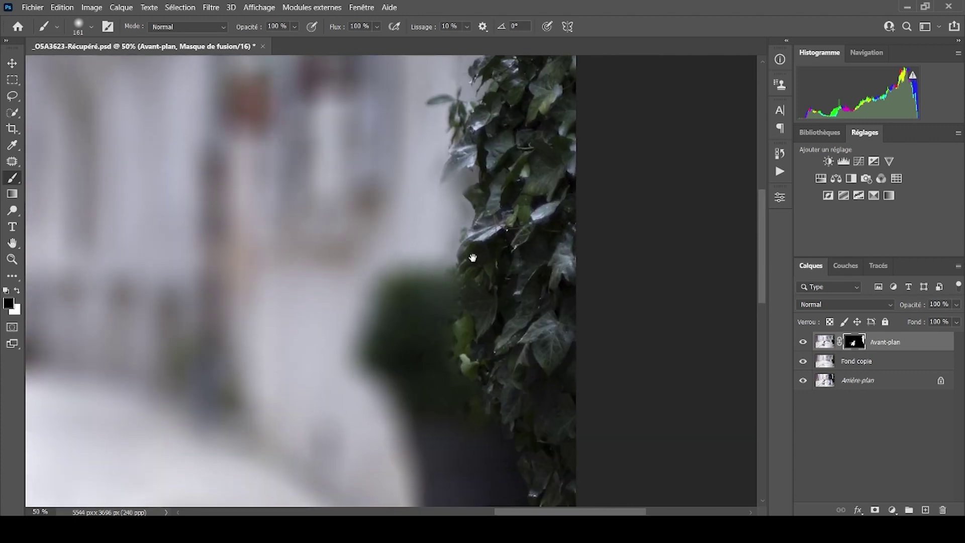
Reduce the brush size to 99 and repaint the ivy's outer leaves in white on the Avant-plan mask
{"action": "left_click_drag", "start_coordinate": [469, 259], "coordinate": [428, 379]}
{"action": "key", "text": "x"}
{"action": "left_click_drag", "start_coordinate": [486, 288], "coordinate": [472, 287]}
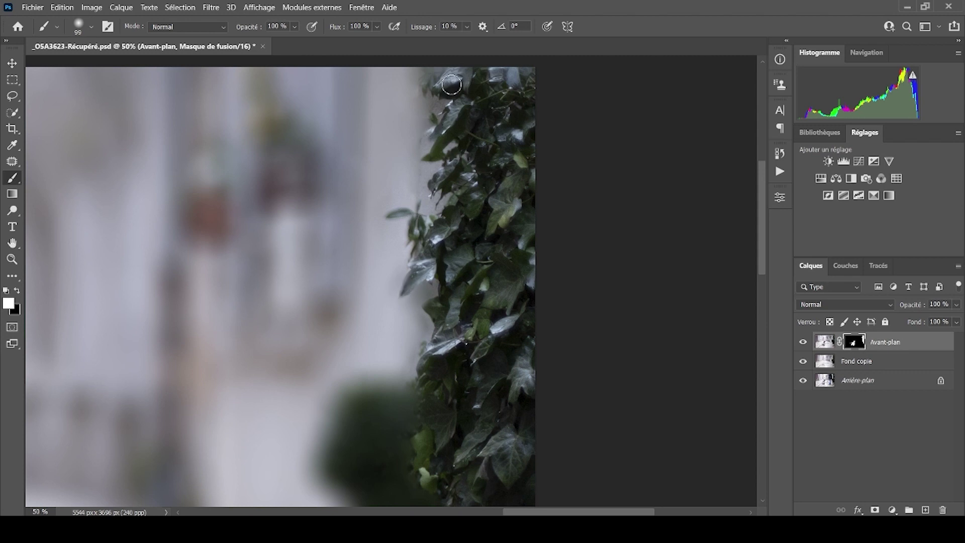
{"action": "left_click_drag", "start_coordinate": [456, 229], "coordinate": [485, 83]}
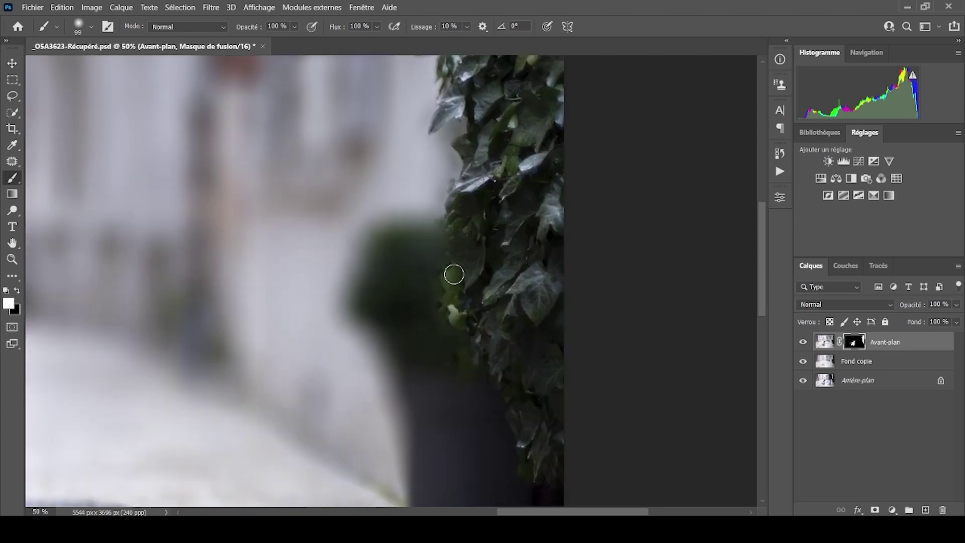
{"action": "left_click", "coordinate": [17, 290]}
{"action": "double_click", "coordinate": [12, 259]}
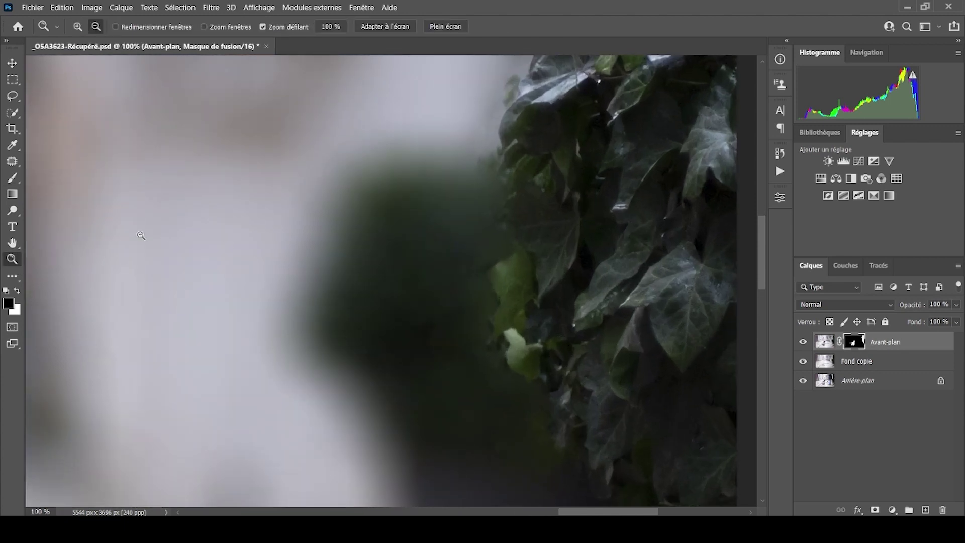
{"action": "double_click", "coordinate": [16, 243]}
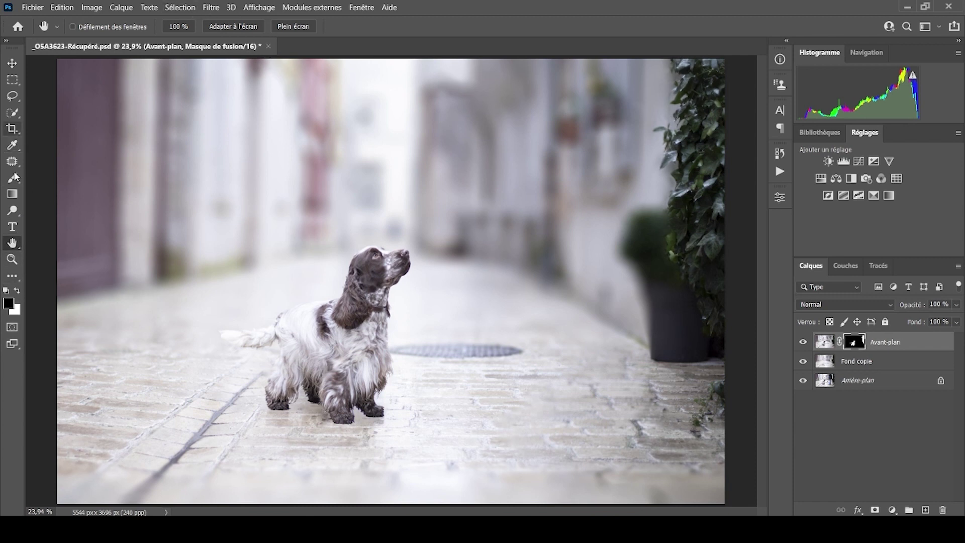
Set a white brush to 27 % opacity and size 712, and partially restore the potted shrub and purple door on the mask
{"action": "left_click", "coordinate": [17, 291]}
{"action": "key", "text": "b"}
{"action": "left_click_drag", "start_coordinate": [290, 26], "coordinate": [266, 38]}
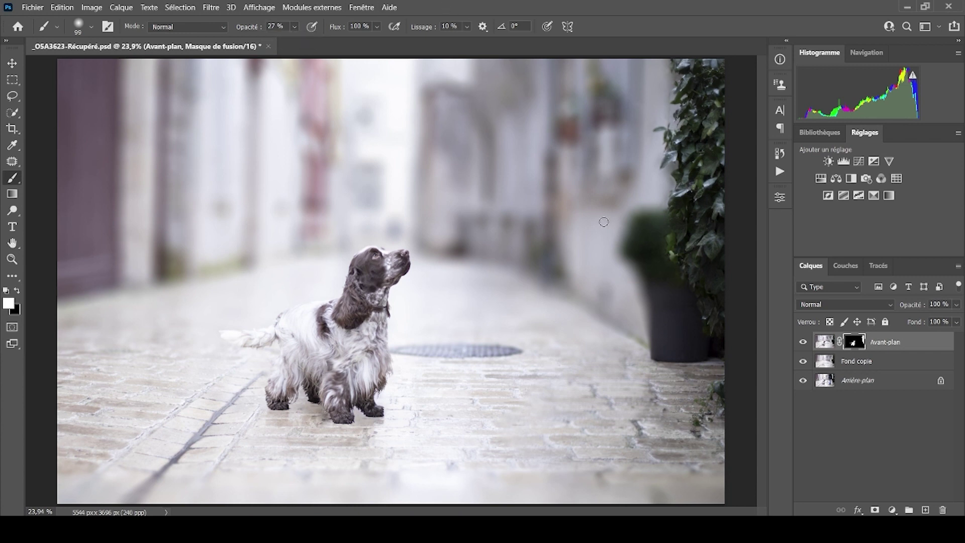
{"action": "key", "text": "bracketright"}
{"action": "key", "text": "bracketright"}
{"action": "key", "text": "bracketright"}
{"action": "key", "text": "bracketright"}
{"action": "key", "text": "bracketright"}
{"action": "key", "text": "bracketright"}
{"action": "key", "text": "bracketright"}
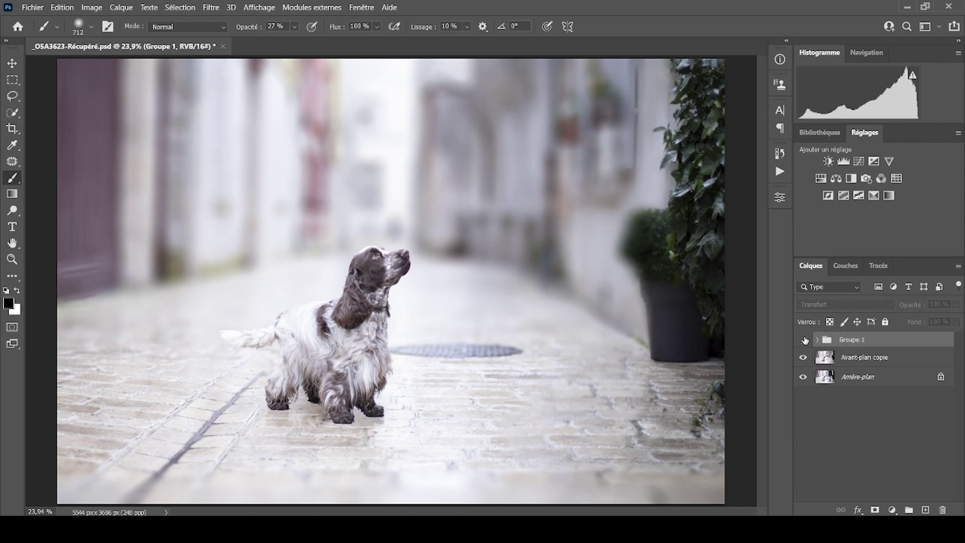
Toggle the visibility of Groupe 1 to compare the photo before and after the blur
{"action": "left_click", "coordinate": [803, 340]}
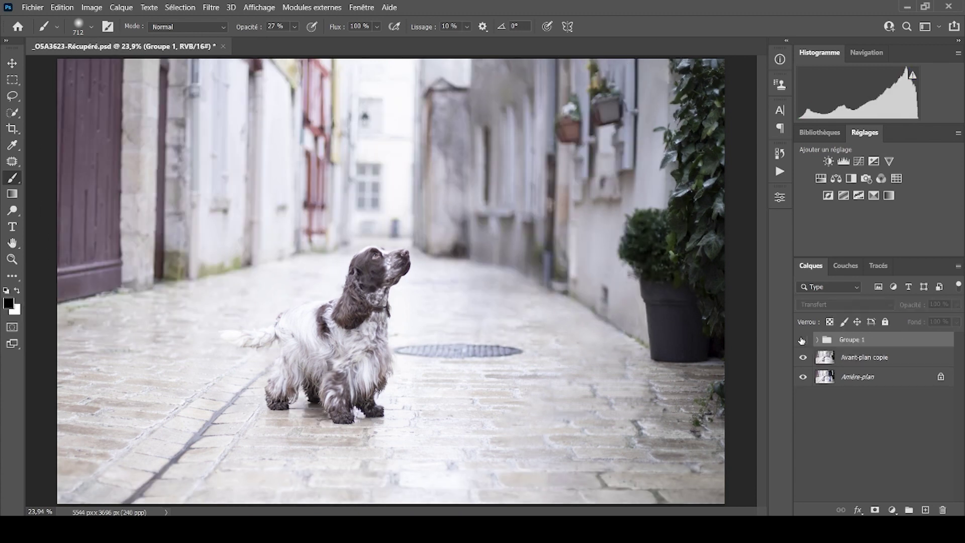
{"action": "left_click", "coordinate": [803, 340]}
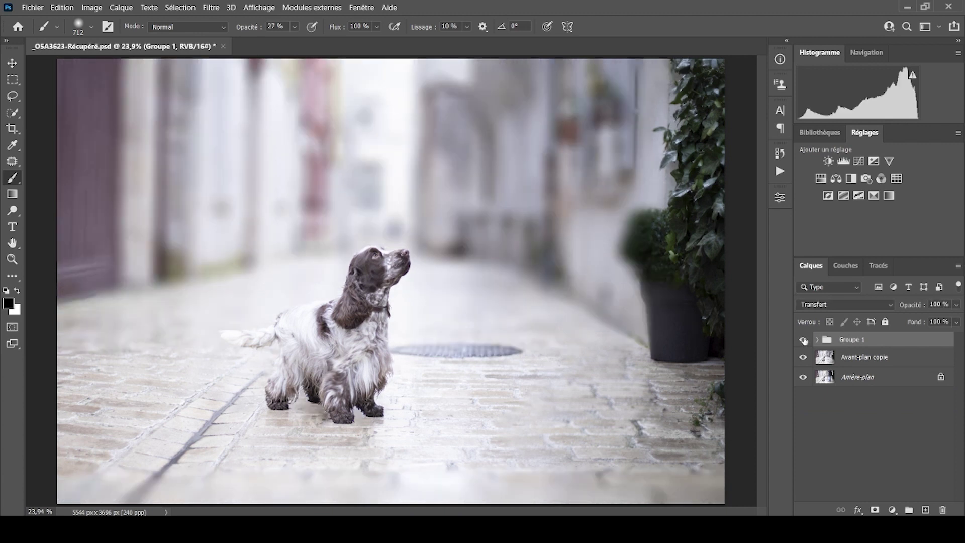
{"action": "left_click", "coordinate": [803, 340]}
{"action": "left_click", "coordinate": [803, 340]}
{"action": "left_click", "coordinate": [803, 340]}
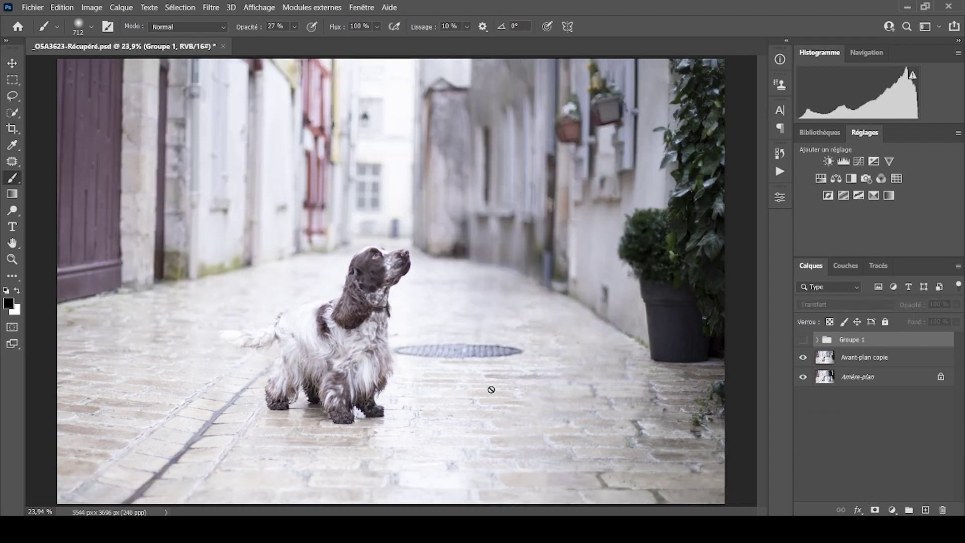
{"action": "left_click", "coordinate": [803, 340]}
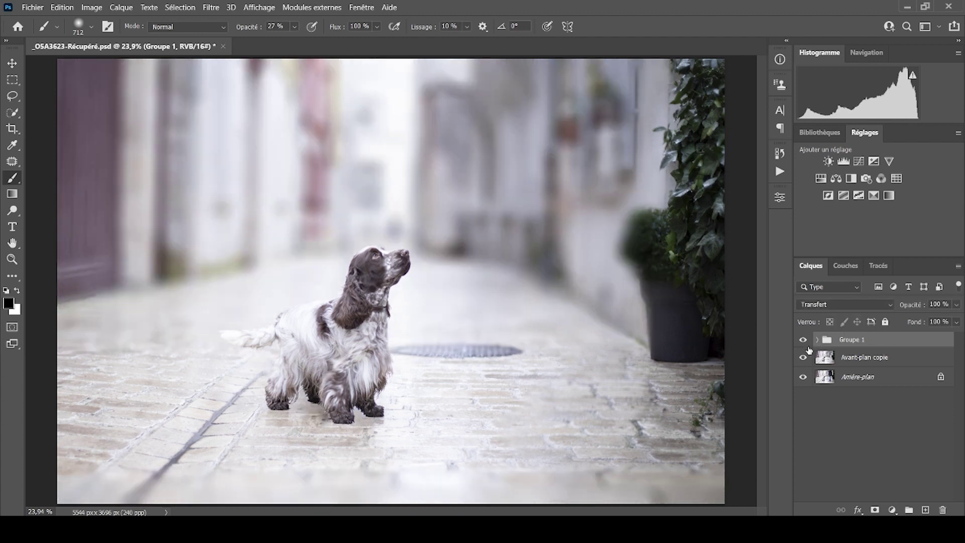
Select the Avant-plan mask inside Groupe 1 and paint white at 74 % opacity with a size 225 brush around the dog's paws
{"action": "left_click", "coordinate": [818, 340]}
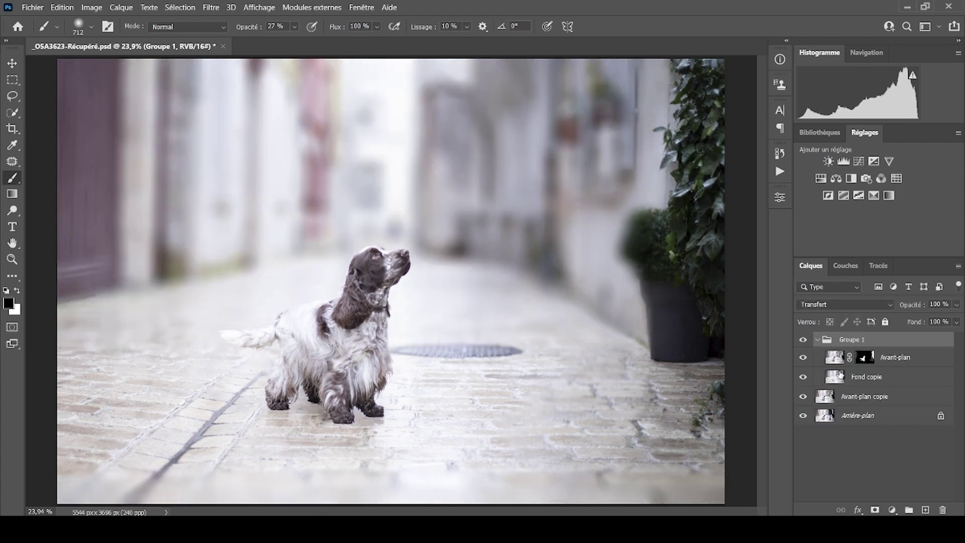
{"action": "left_click", "coordinate": [865, 356]}
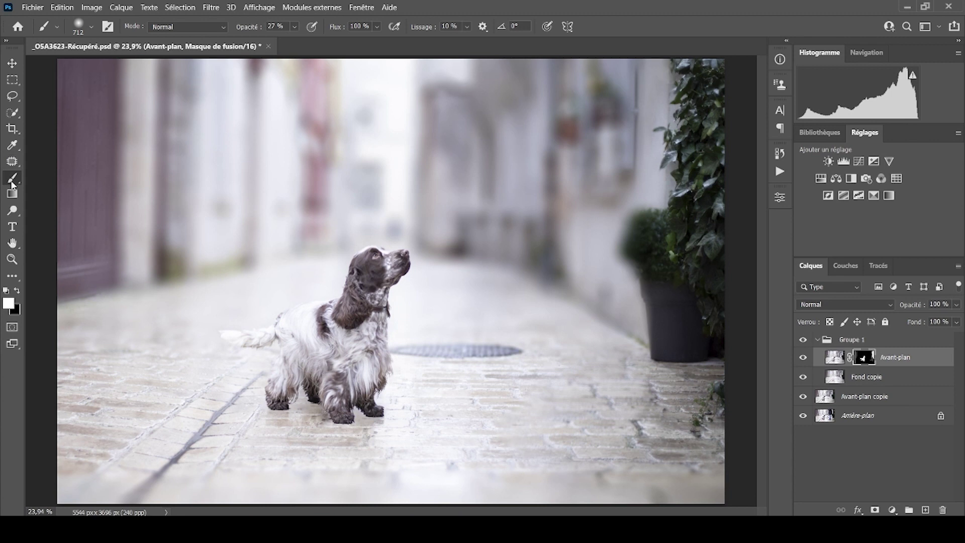
{"action": "left_click", "coordinate": [18, 291]}
{"action": "left_click", "coordinate": [18, 291]}
{"action": "mouse_move", "coordinate": [318, 327]}
{"action": "left_mouse_down"}
{"action": "mouse_move", "coordinate": [331, 327]}
{"action": "mouse_move", "coordinate": [281, 327]}
{"action": "left_mouse_up"}
{"action": "left_click_drag", "start_coordinate": [294, 27], "coordinate": [331, 37]}
{"action": "mouse_move", "coordinate": [317, 408]}
{"action": "left_mouse_down"}
{"action": "mouse_move", "coordinate": [323, 418]}
{"action": "mouse_move", "coordinate": [353, 417]}
{"action": "mouse_move", "coordinate": [284, 410]}
{"action": "left_mouse_up"}
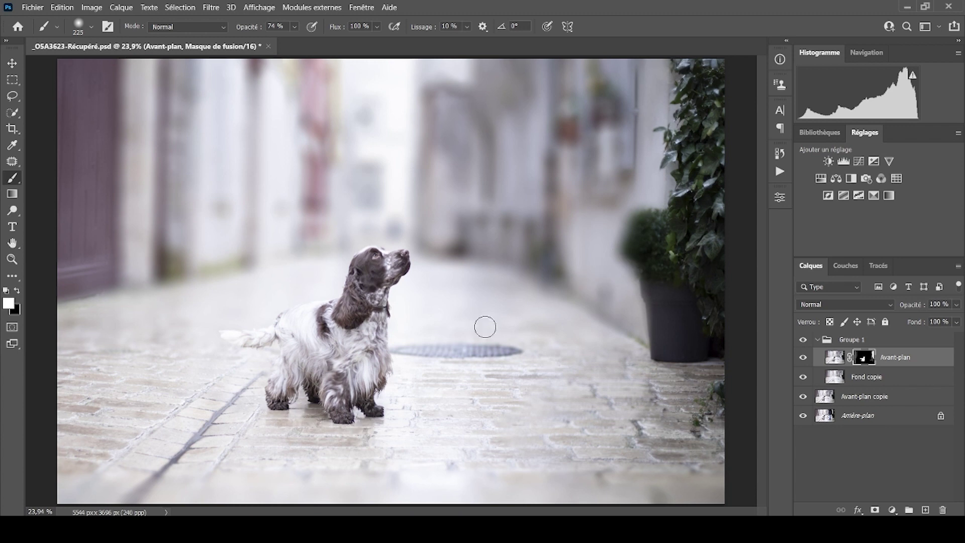